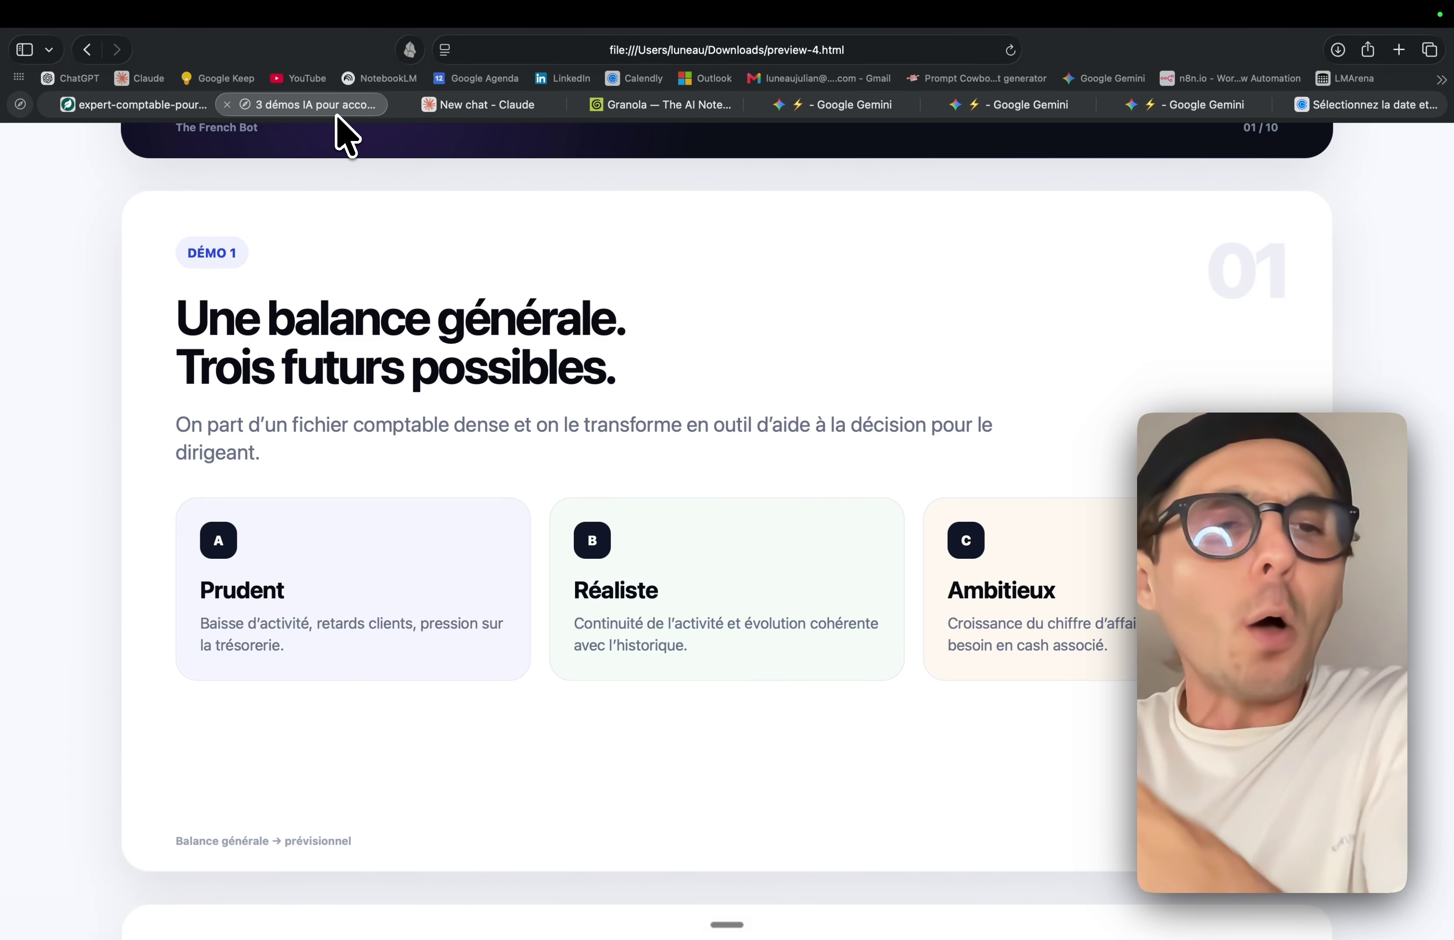
Go through the slides of the three-demo presentation, covering the cash scenarios, the before/after comparison and the Granola meeting notes
{"action": "key", "text": "Down"}
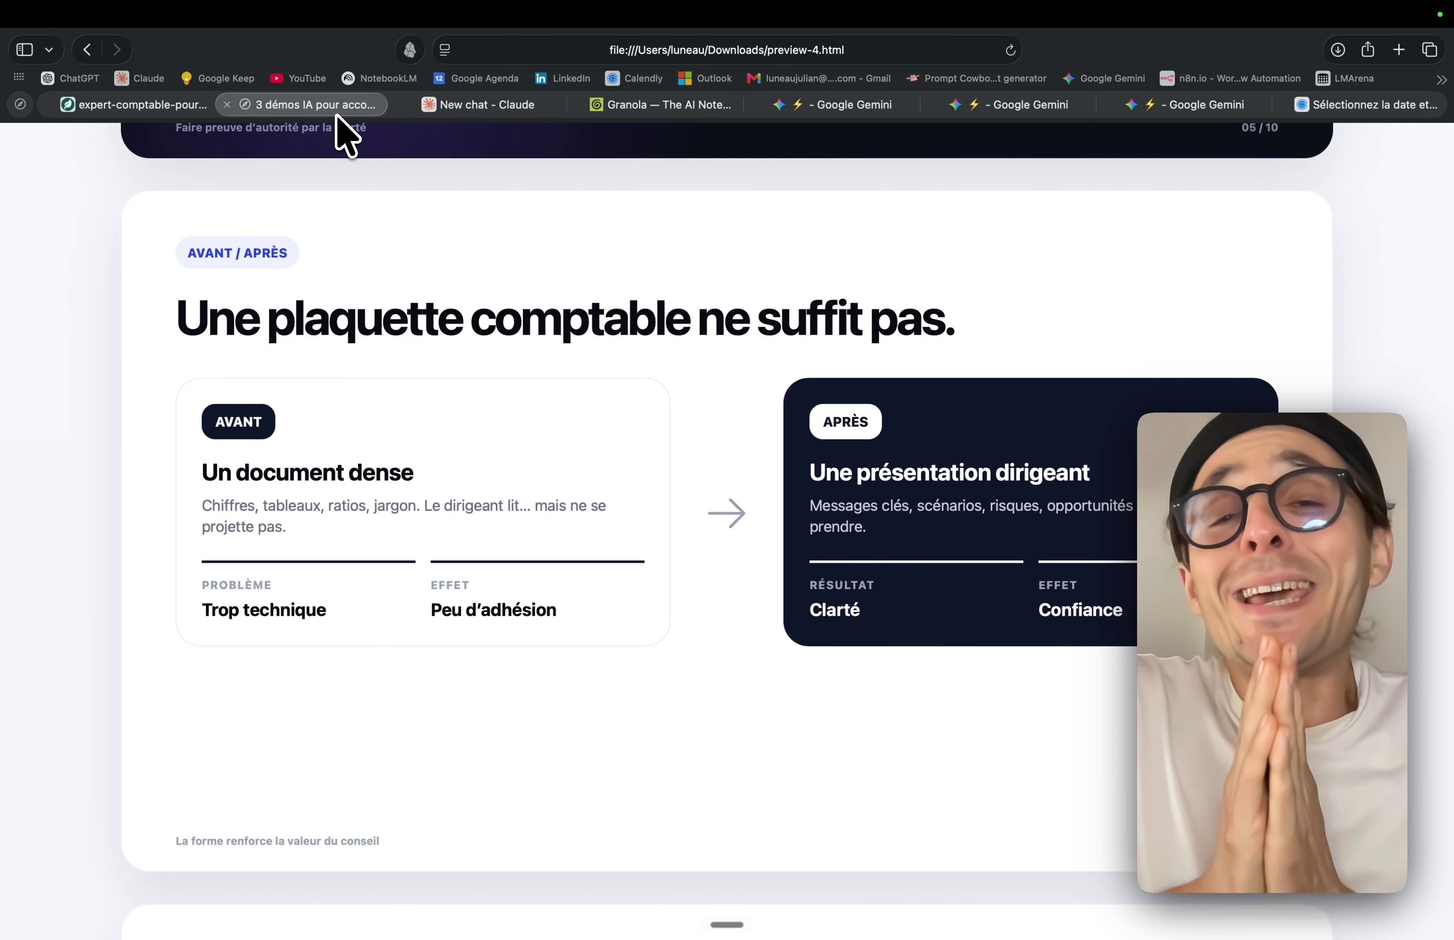
{"action": "scroll", "coordinate": [337, 115], "scroll_direction": "down", "scroll_amount": 10}
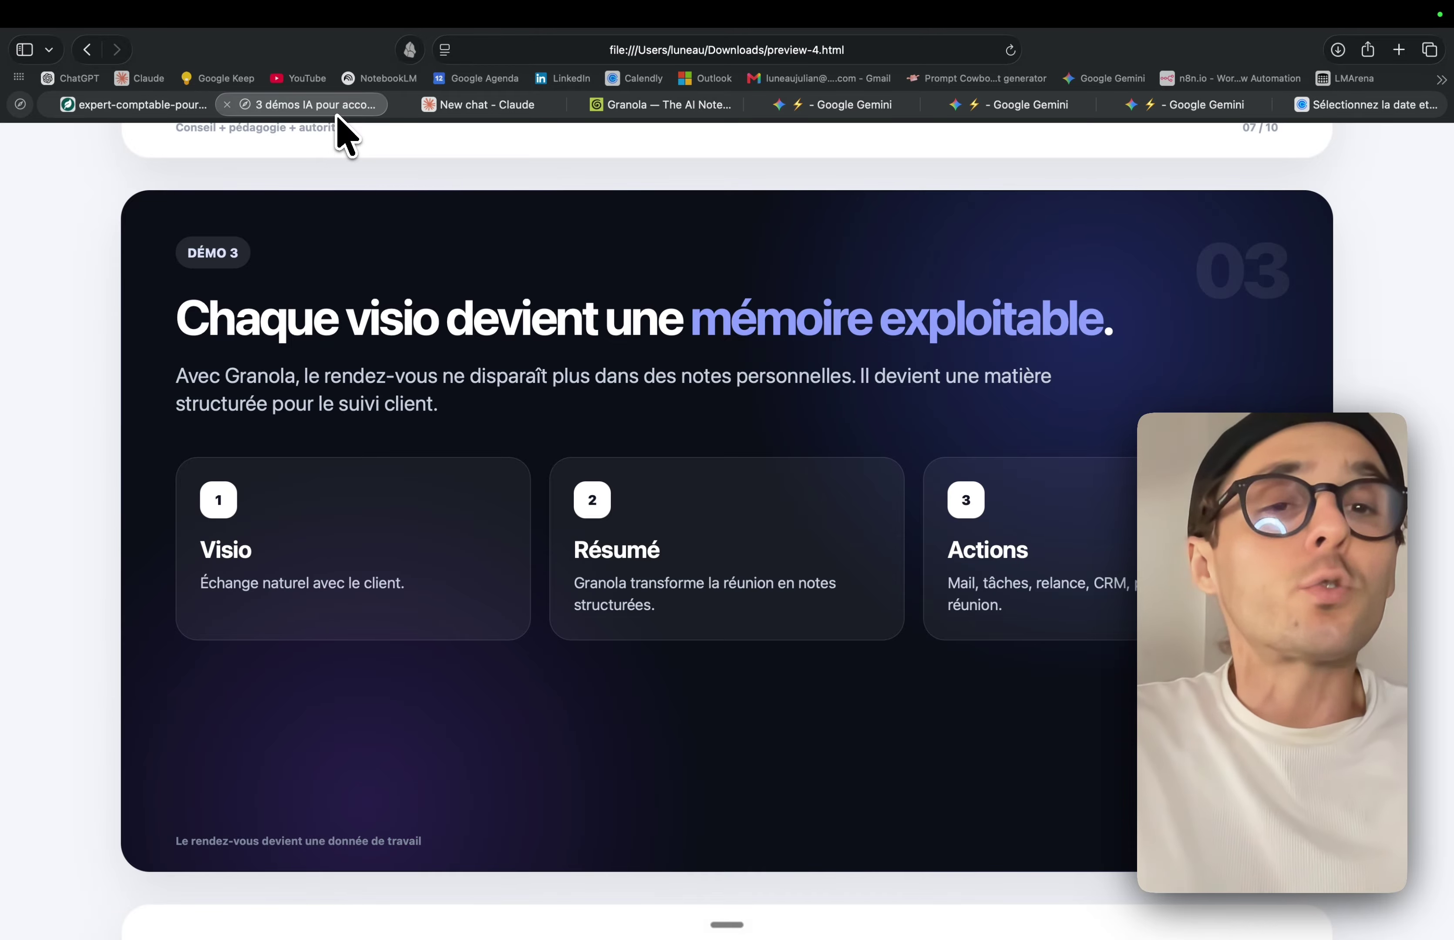
{"action": "scroll", "coordinate": [379, 136], "scroll_direction": "down", "scroll_amount": 5}
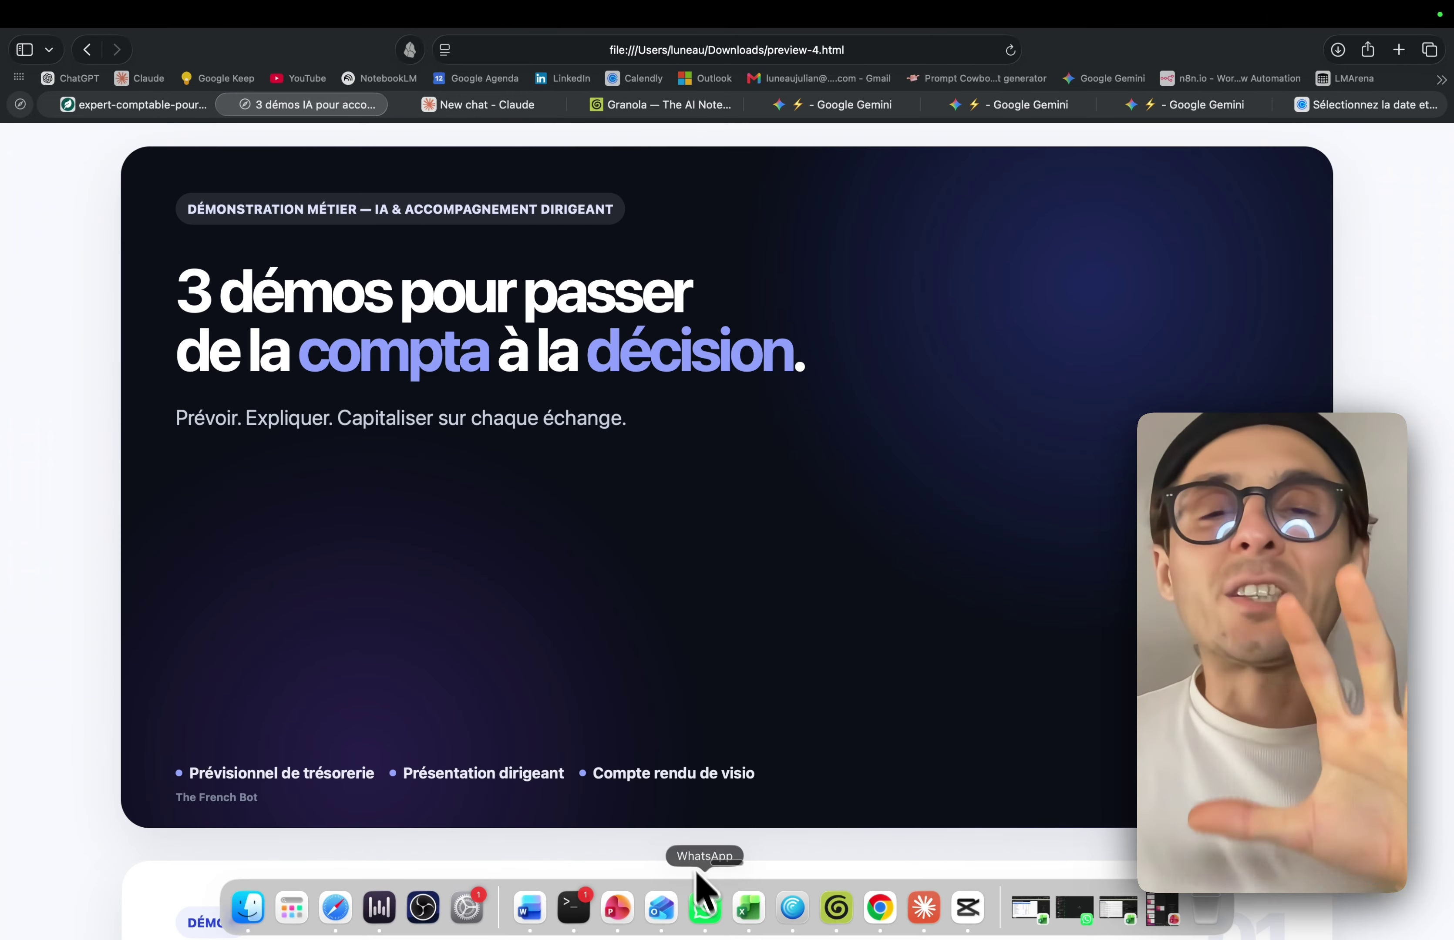
{"action": "key", "text": "Page_Down"}
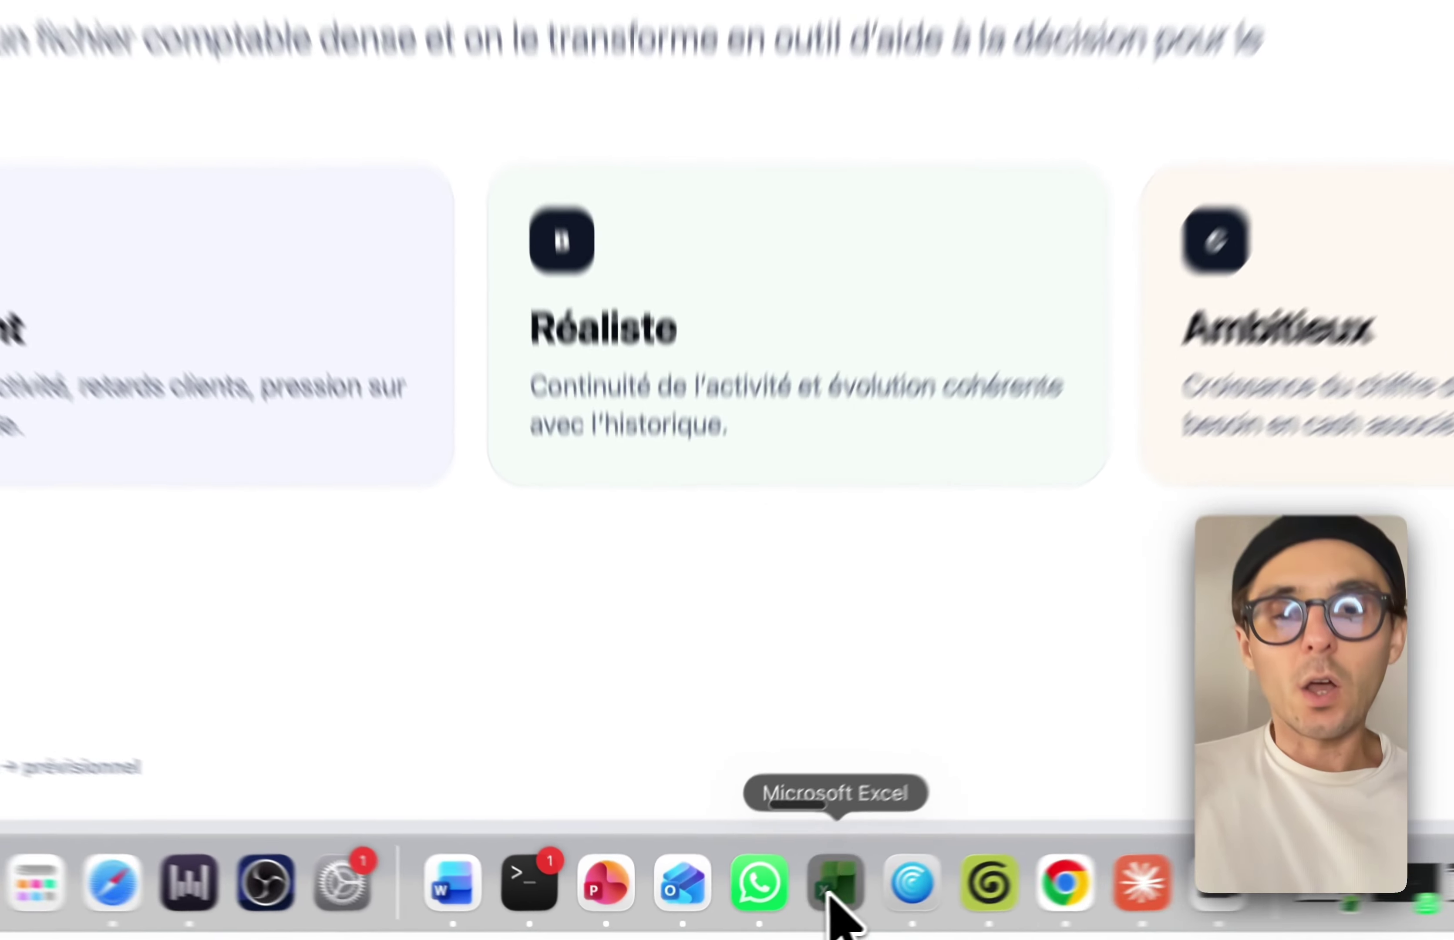
Switch to Excel and look over the accounts in the Balance générale sheet of balance_generale_demo_IA_31-07-2026
{"action": "left_click", "coordinate": [748, 908]}
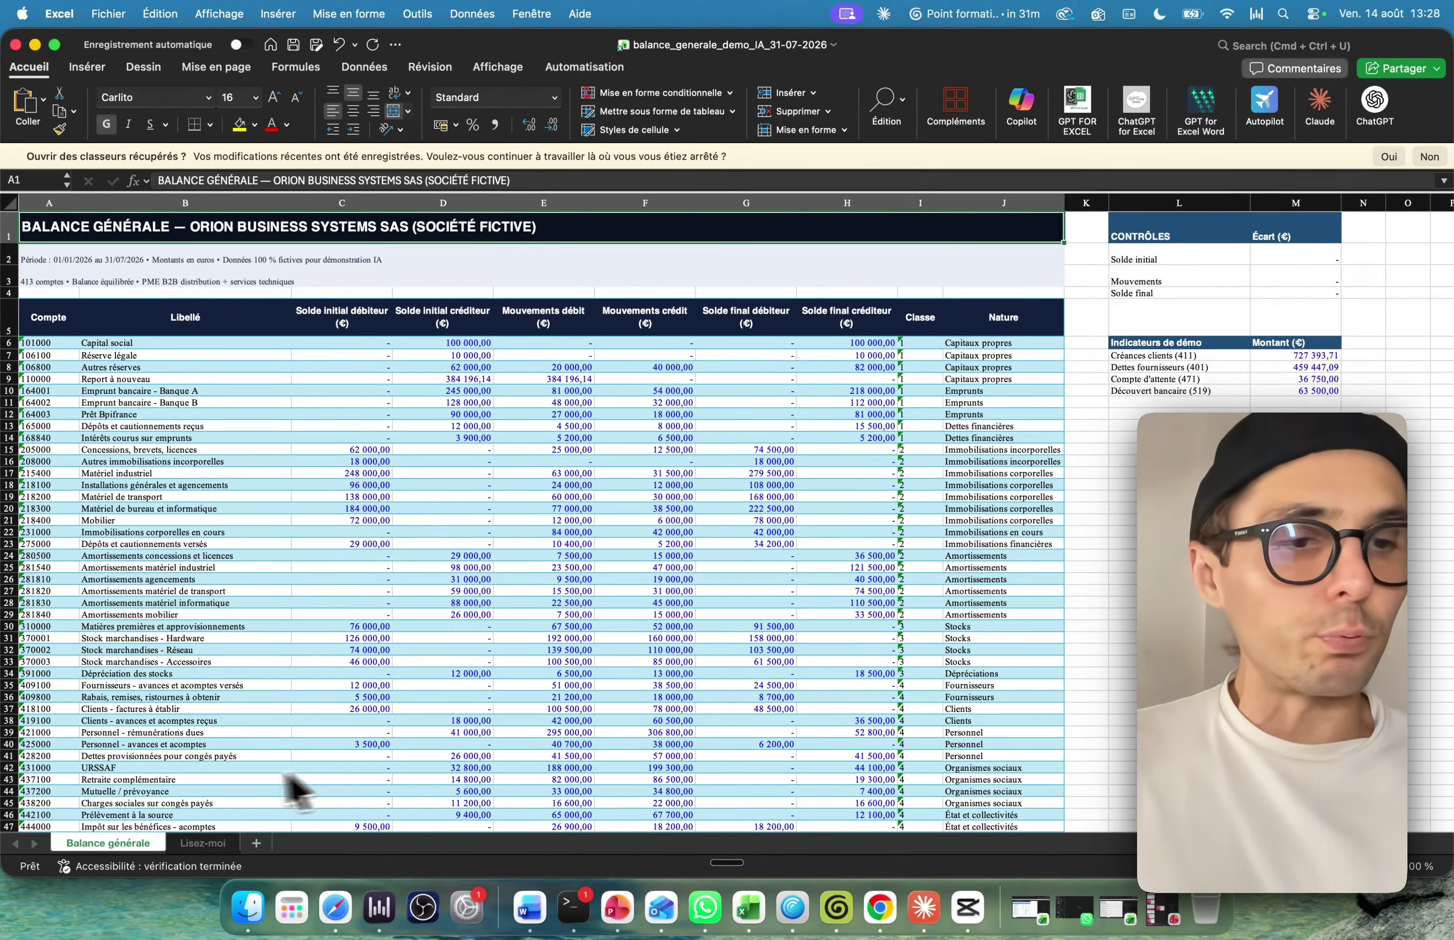
{"action": "scroll", "coordinate": [324, 681], "scroll_direction": "down", "scroll_amount": 15}
{"action": "scroll", "coordinate": [330, 677], "scroll_direction": "up", "scroll_amount": 20}
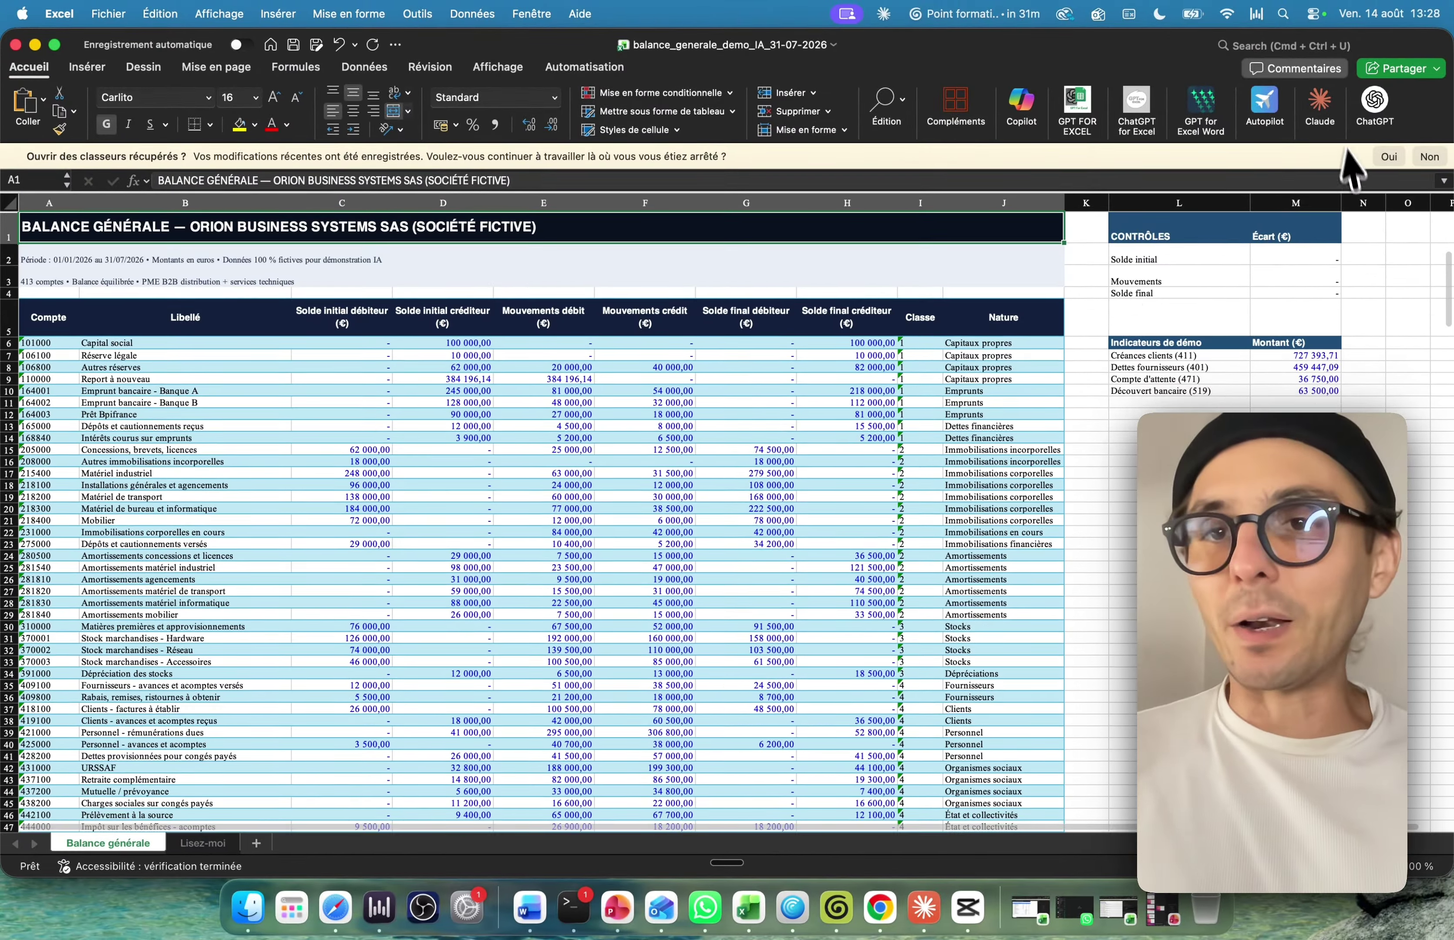
Send the copied CFO prompt to the Claude add-in, requesting a risk analysis, a 12-month cash forecast in three scenarios and an action plan
{"action": "left_click", "coordinate": [1319, 106]}
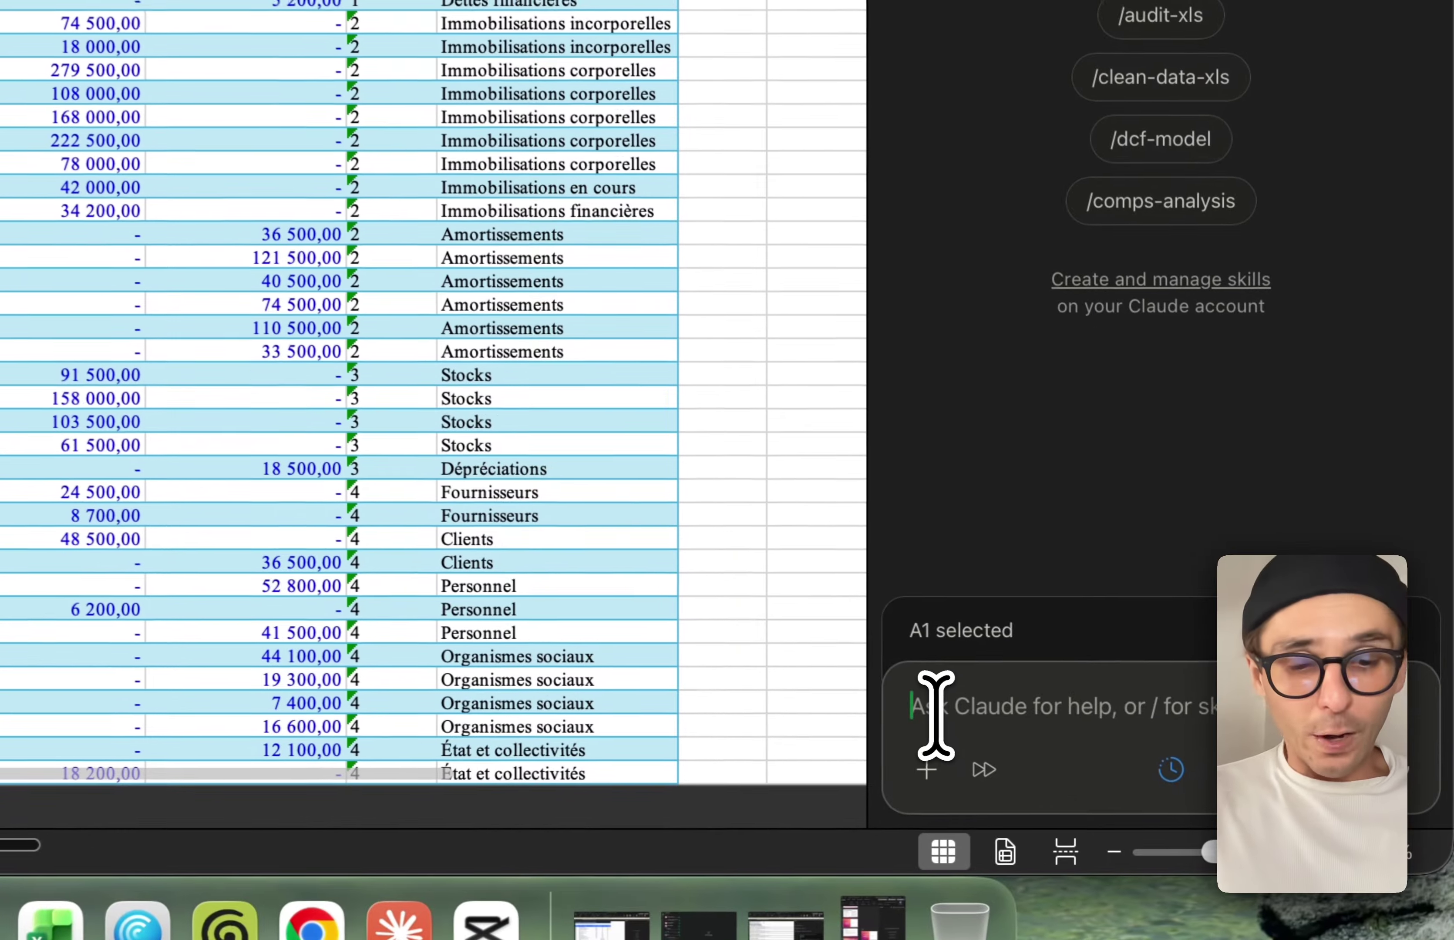
{"action": "key", "text": "super+v"}
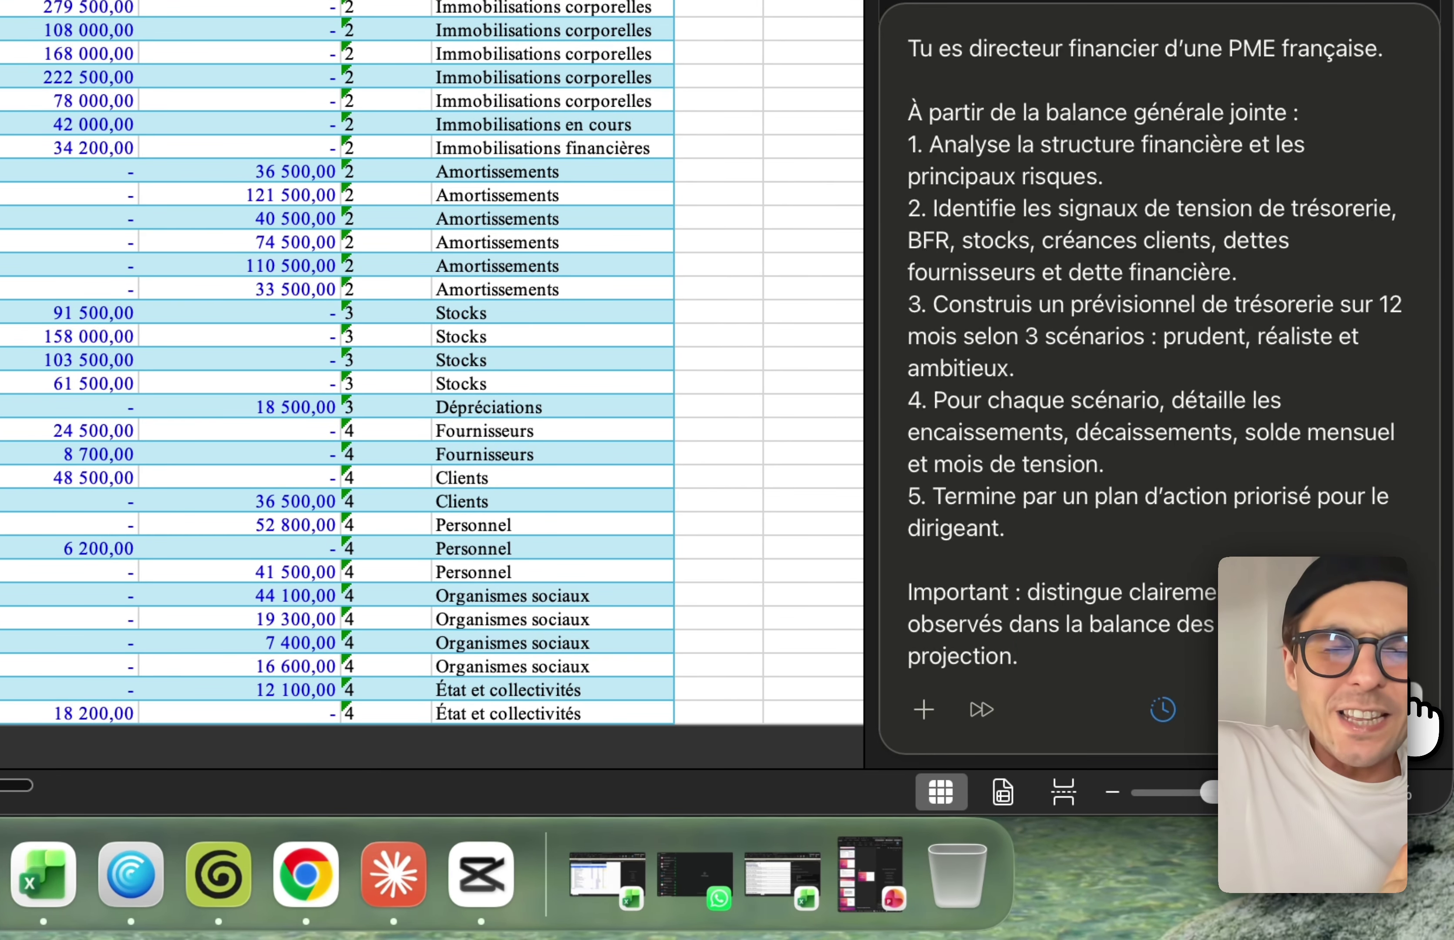
{"action": "left_click", "coordinate": [1416, 724]}
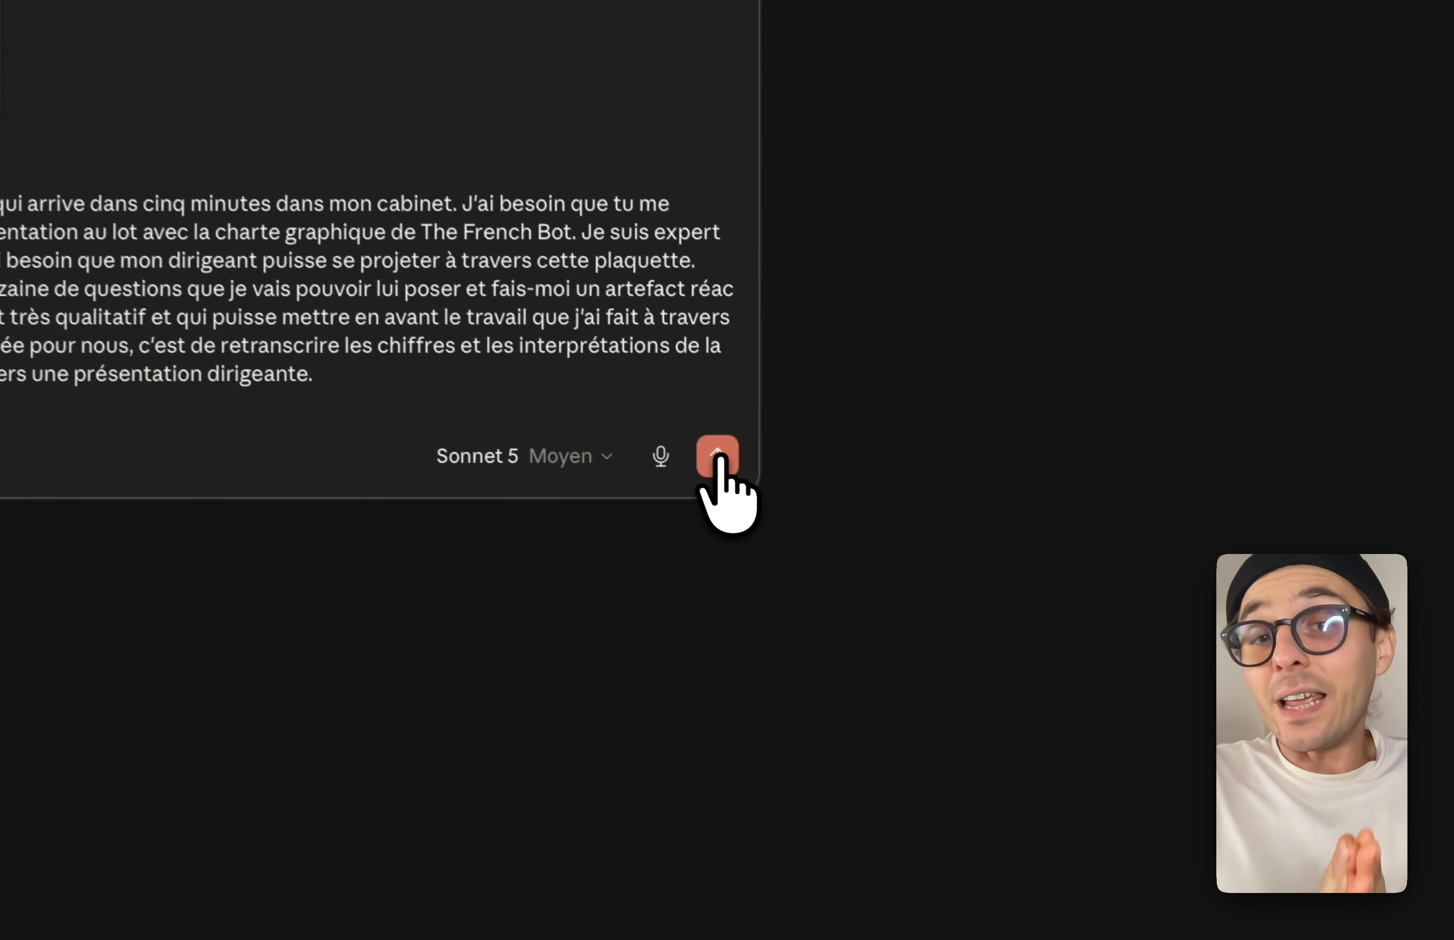
In Claude on the web, submit the request for ten questions and a React executive presentation in The French Bot's branding
{"action": "left_click", "coordinate": [995, 622]}
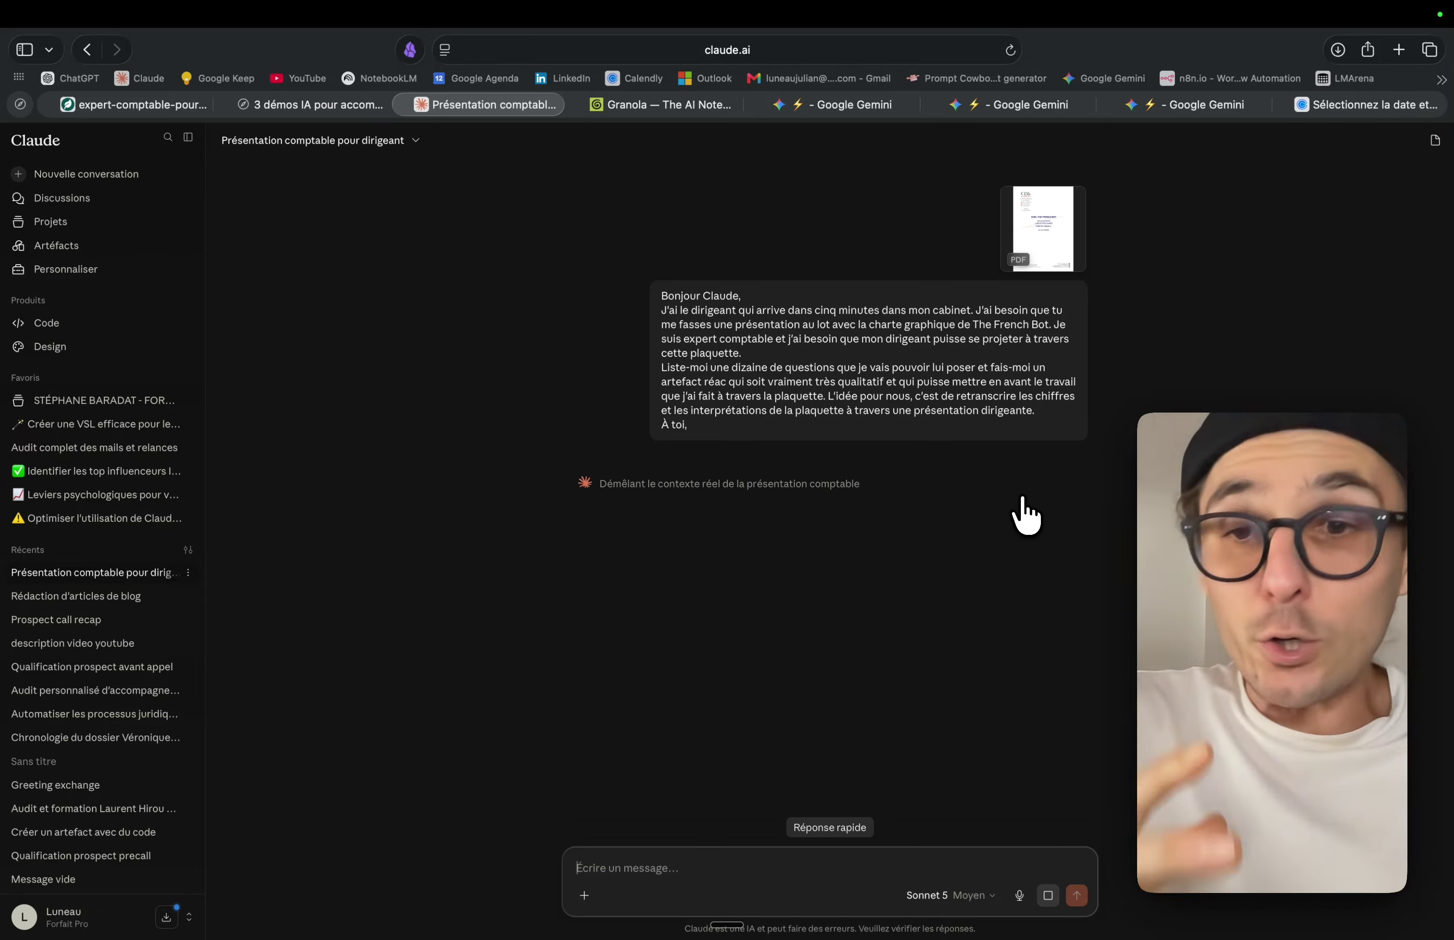
Look through the open Gemini conversations with the generated infographics, including team training and company audit
{"action": "left_click", "coordinate": [1012, 103]}
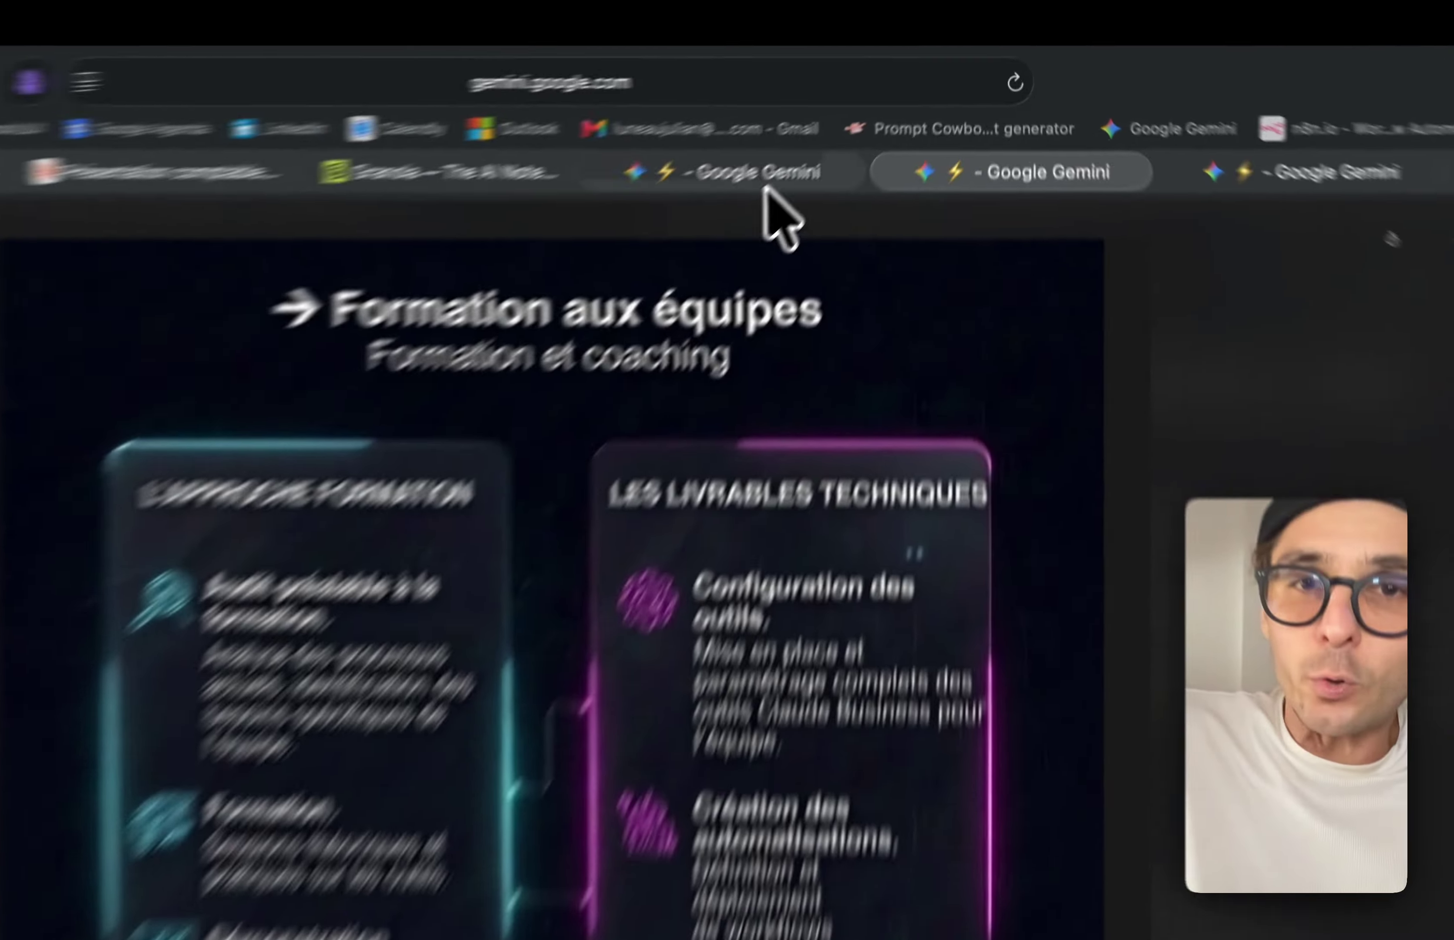
{"action": "left_click", "coordinate": [763, 183]}
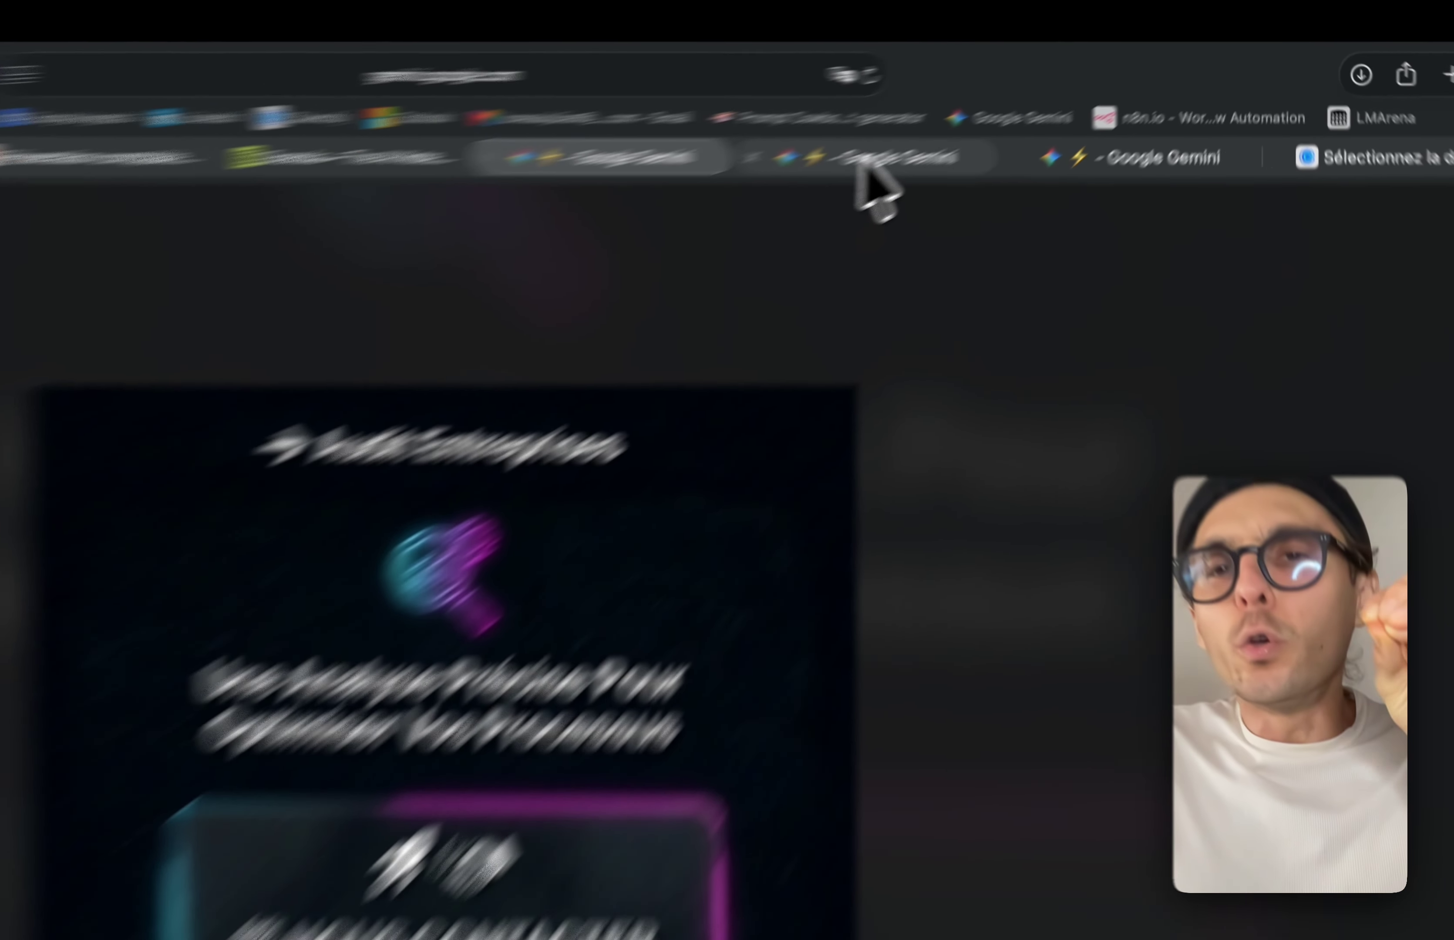
{"action": "left_click", "coordinate": [1016, 105]}
{"action": "left_click", "coordinate": [1151, 104]}
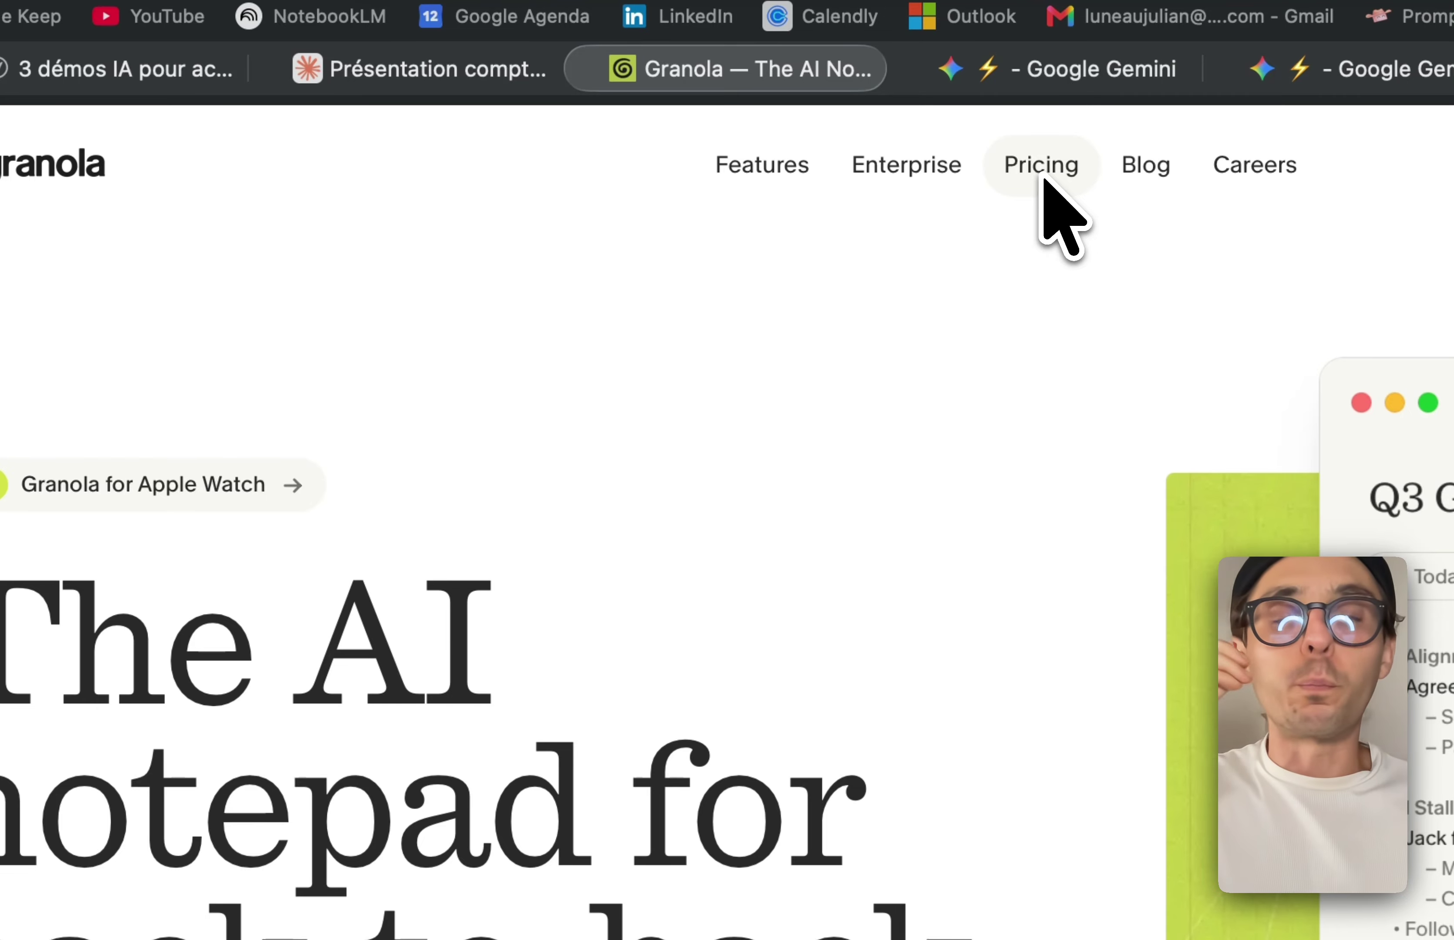
View the pricing plans on the Granola website, from Basic through Business and beyond
{"action": "left_click", "coordinate": [1044, 171]}
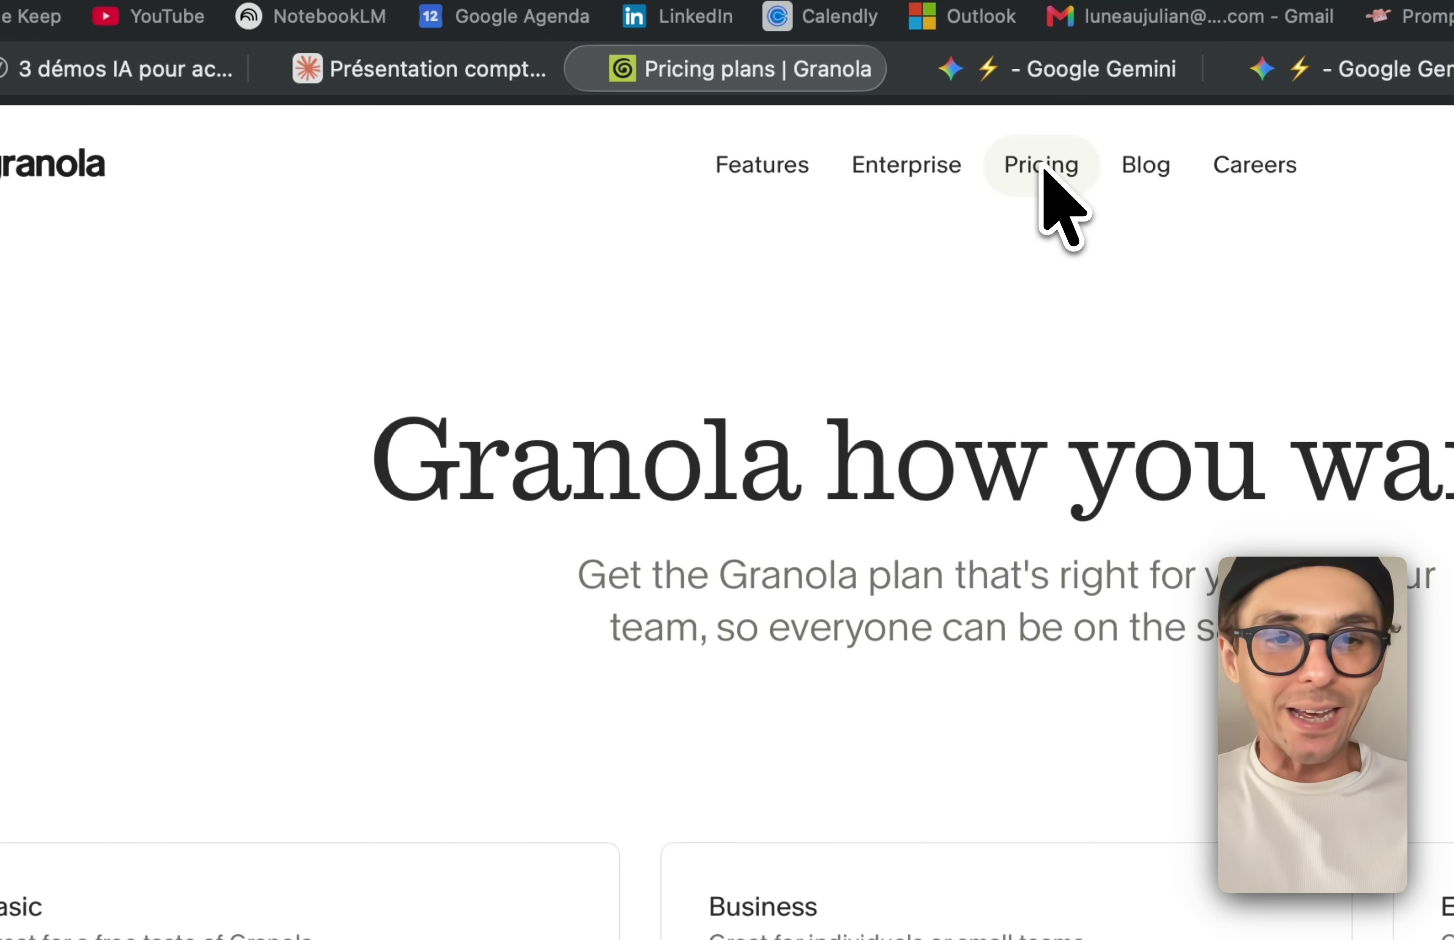
{"action": "scroll", "coordinate": [476, 714], "scroll_direction": "down", "scroll_amount": 5}
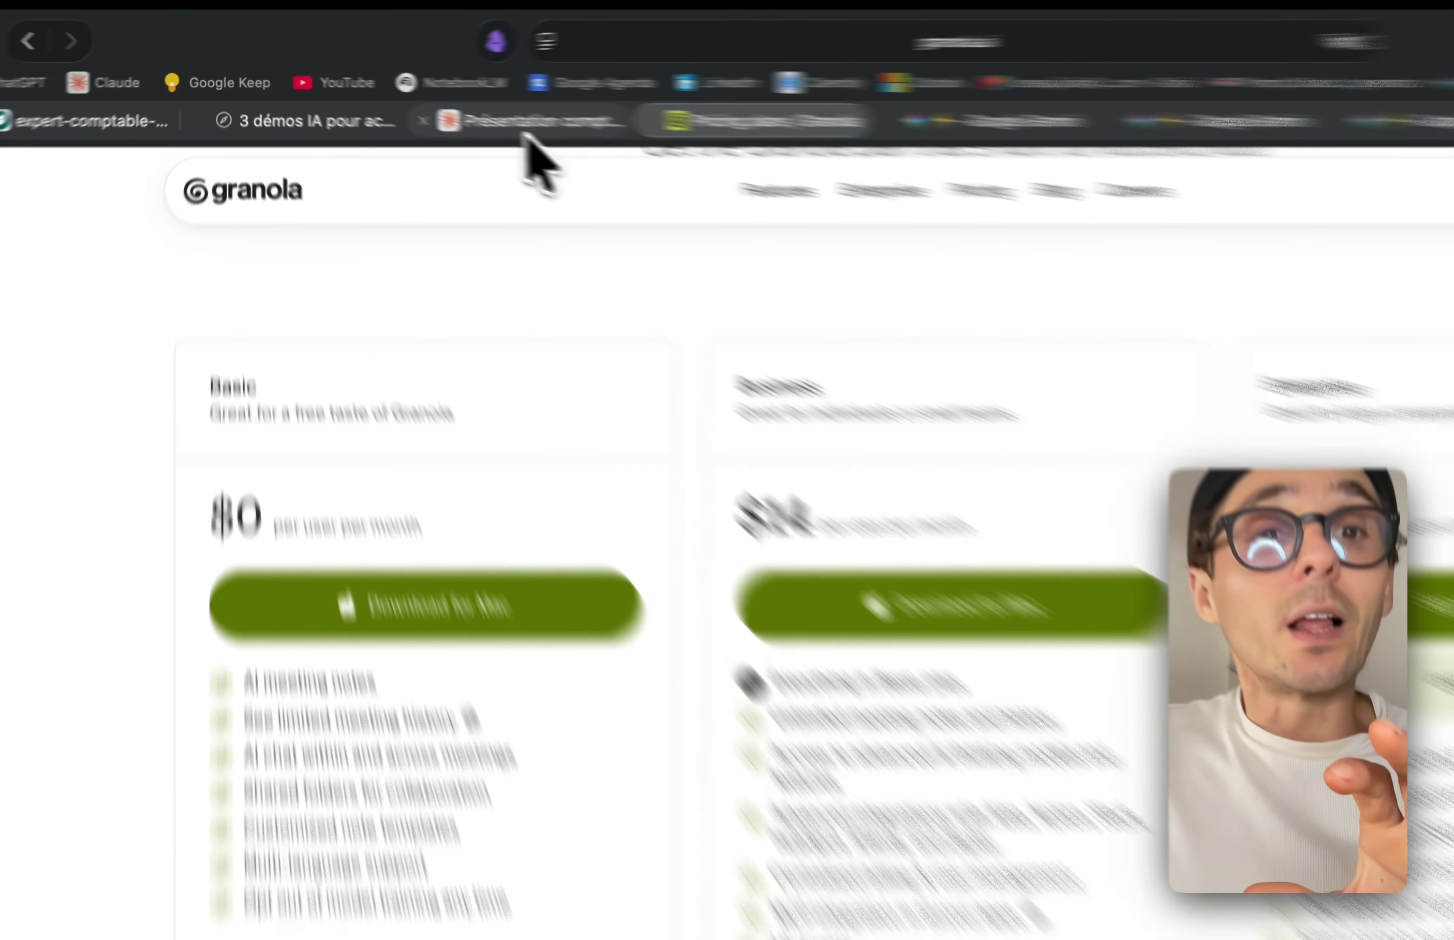
Return to the Claude conversation about the executive presentation and view the attachment and connector options and the source PDF
{"action": "left_click", "coordinate": [439, 104]}
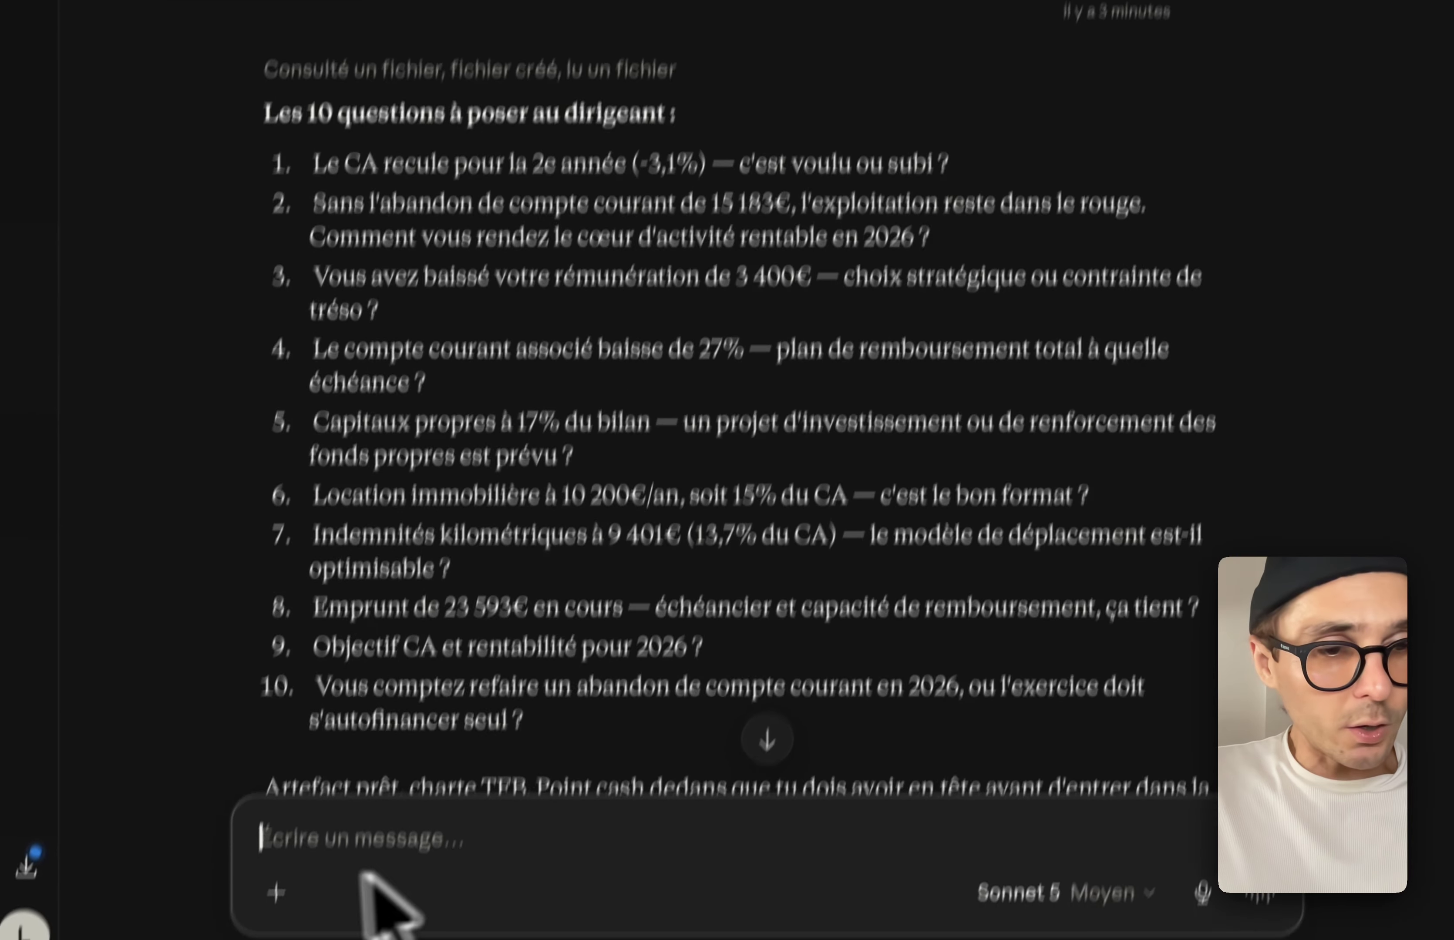
{"action": "left_click", "coordinate": [287, 855]}
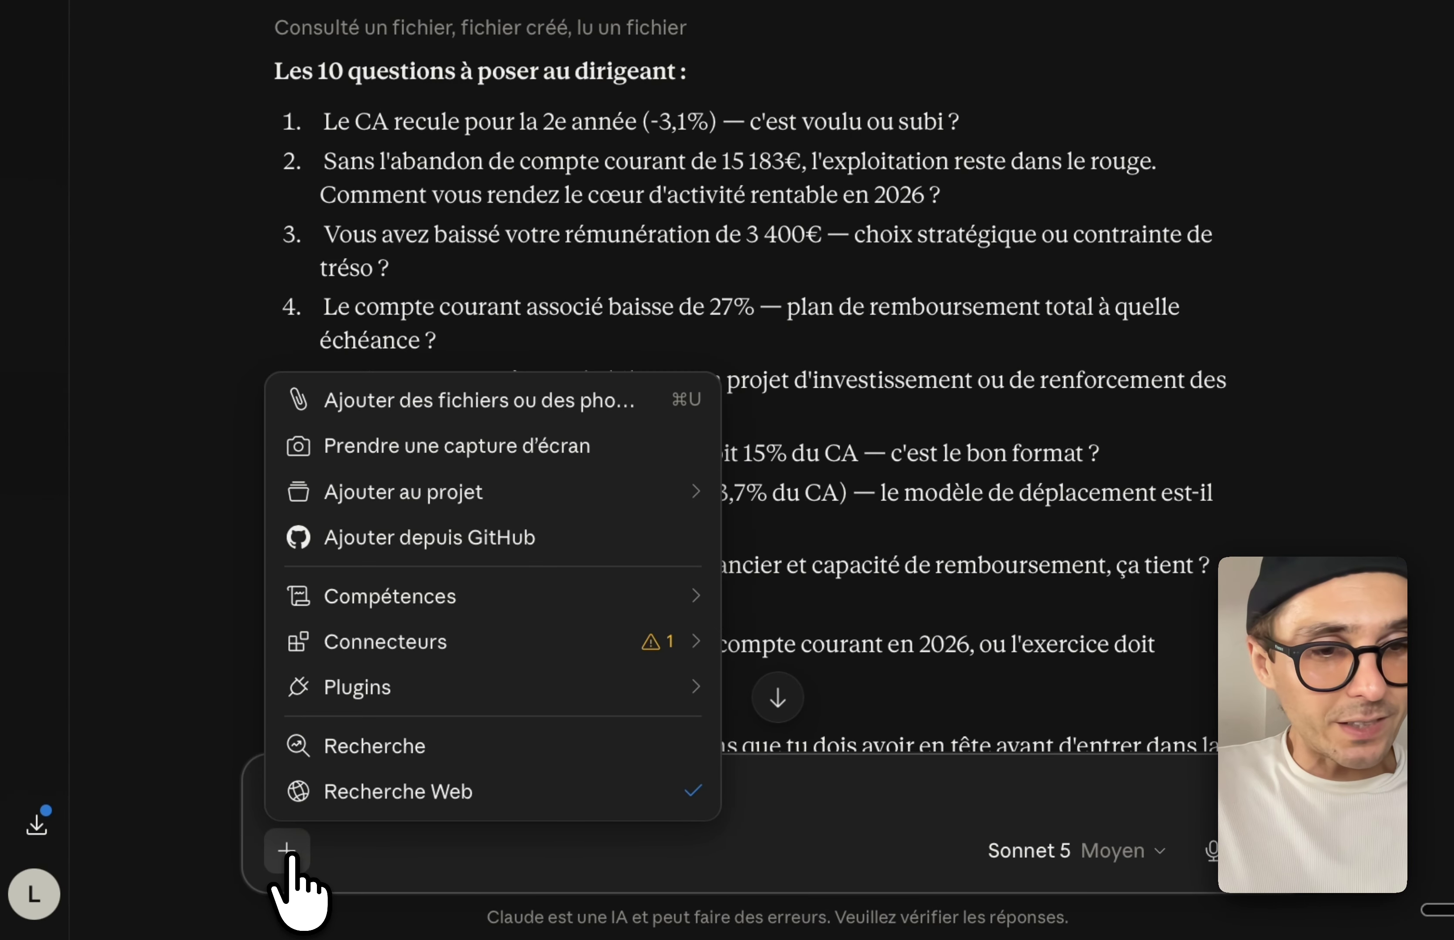
{"action": "mouse_move", "coordinate": [366, 660]}
{"action": "scroll", "coordinate": [782, 379], "scroll_direction": "down", "scroll_amount": 5}
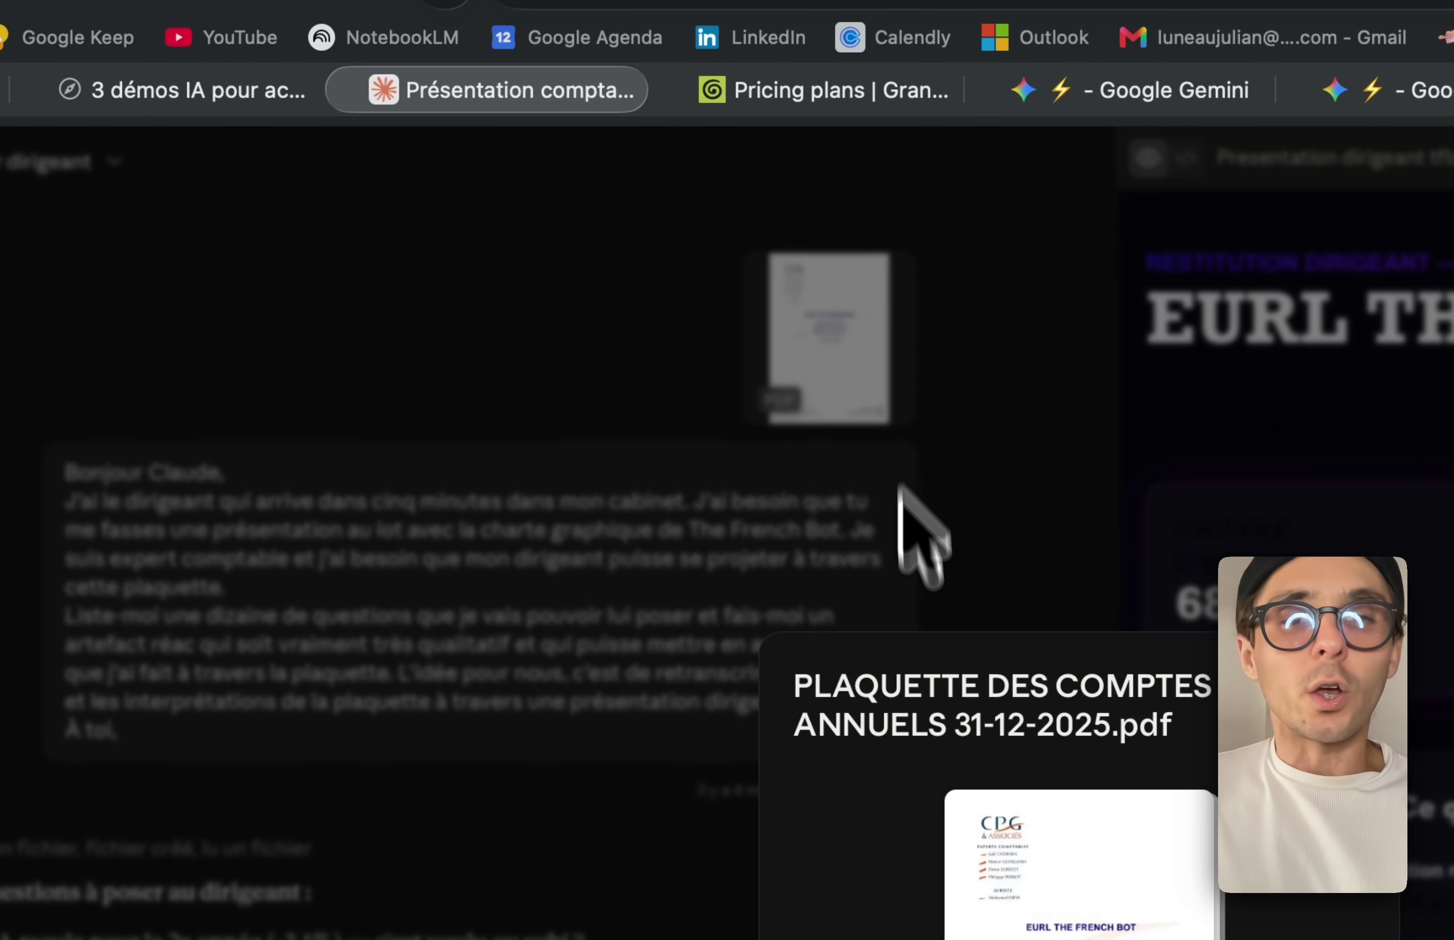
{"action": "left_click_drag", "start_coordinate": [1116, 804], "coordinate": [341, 834]}
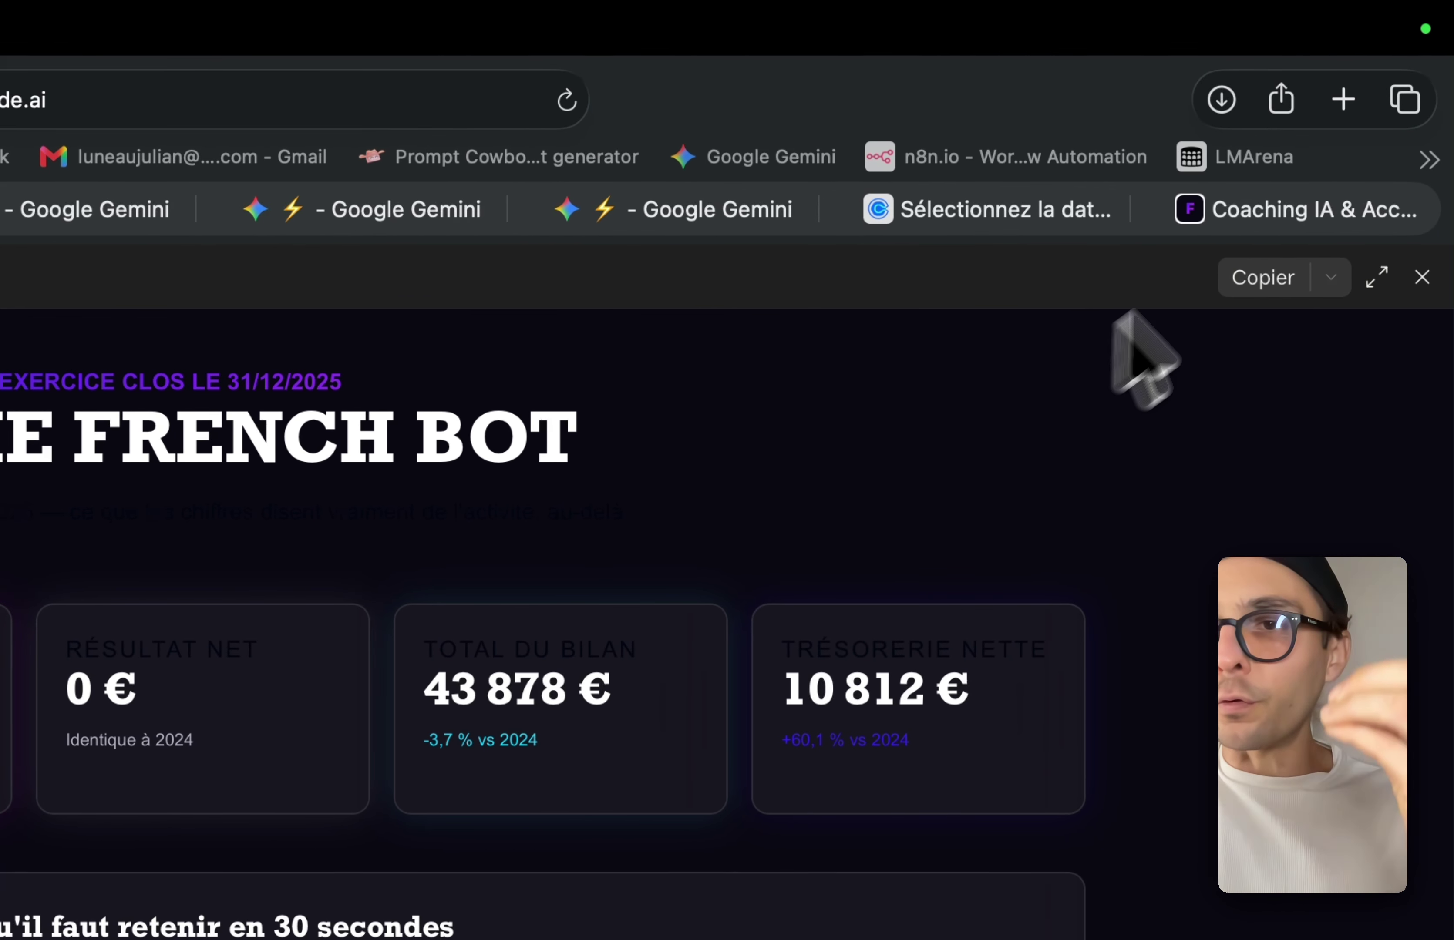
Look over The French Bot's AI coaching page to examine its graphic style
{"action": "left_click", "coordinate": [1268, 216]}
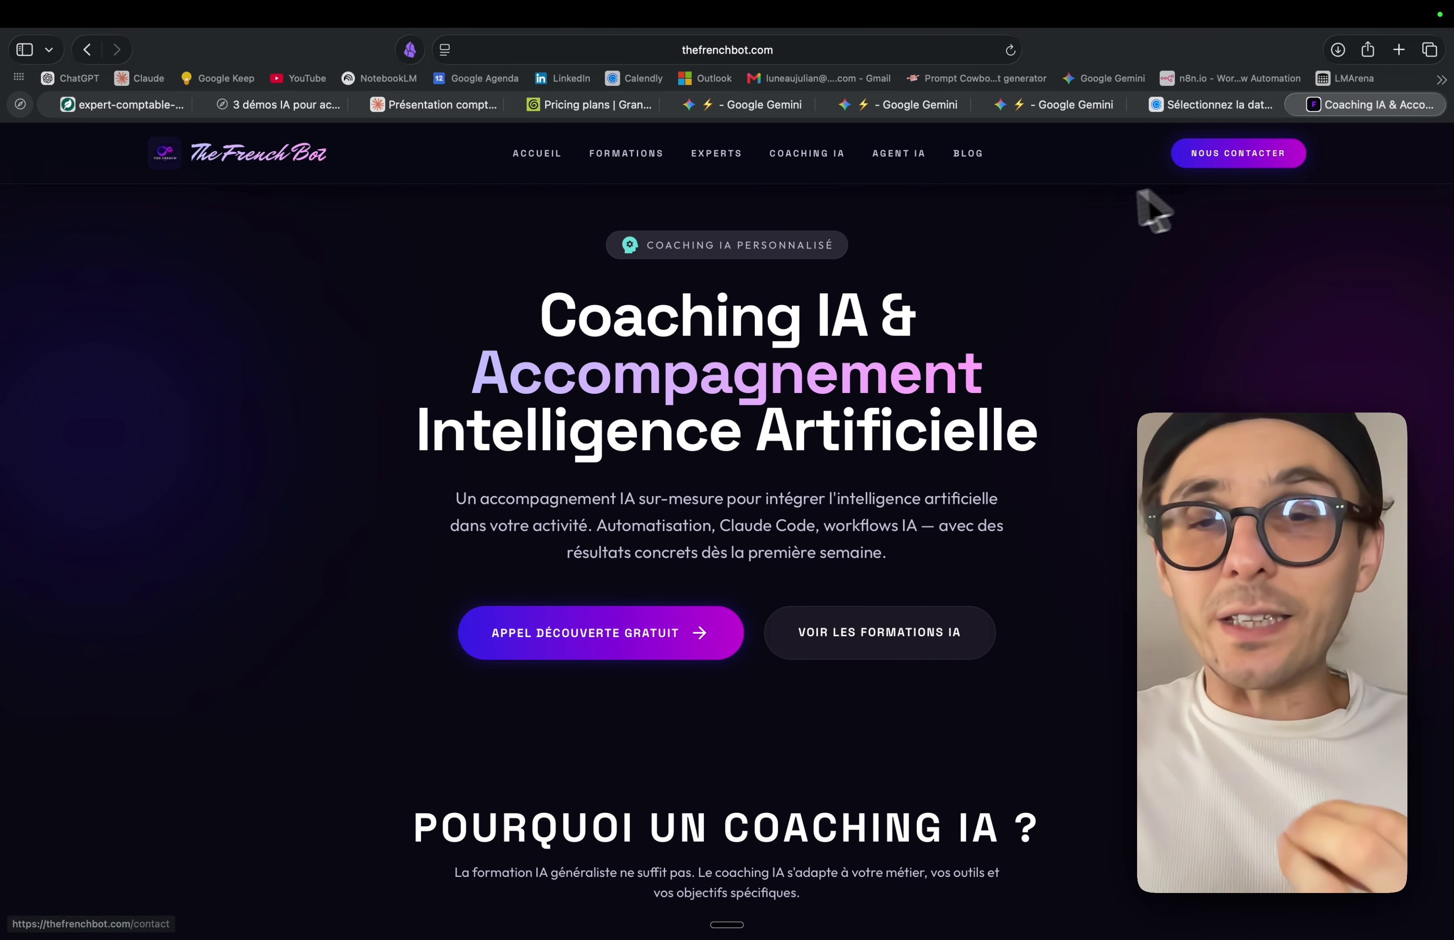
{"action": "scroll", "coordinate": [993, 360], "scroll_direction": "down", "scroll_amount": 10}
{"action": "scroll", "coordinate": [871, 314], "scroll_direction": "up", "scroll_amount": 10}
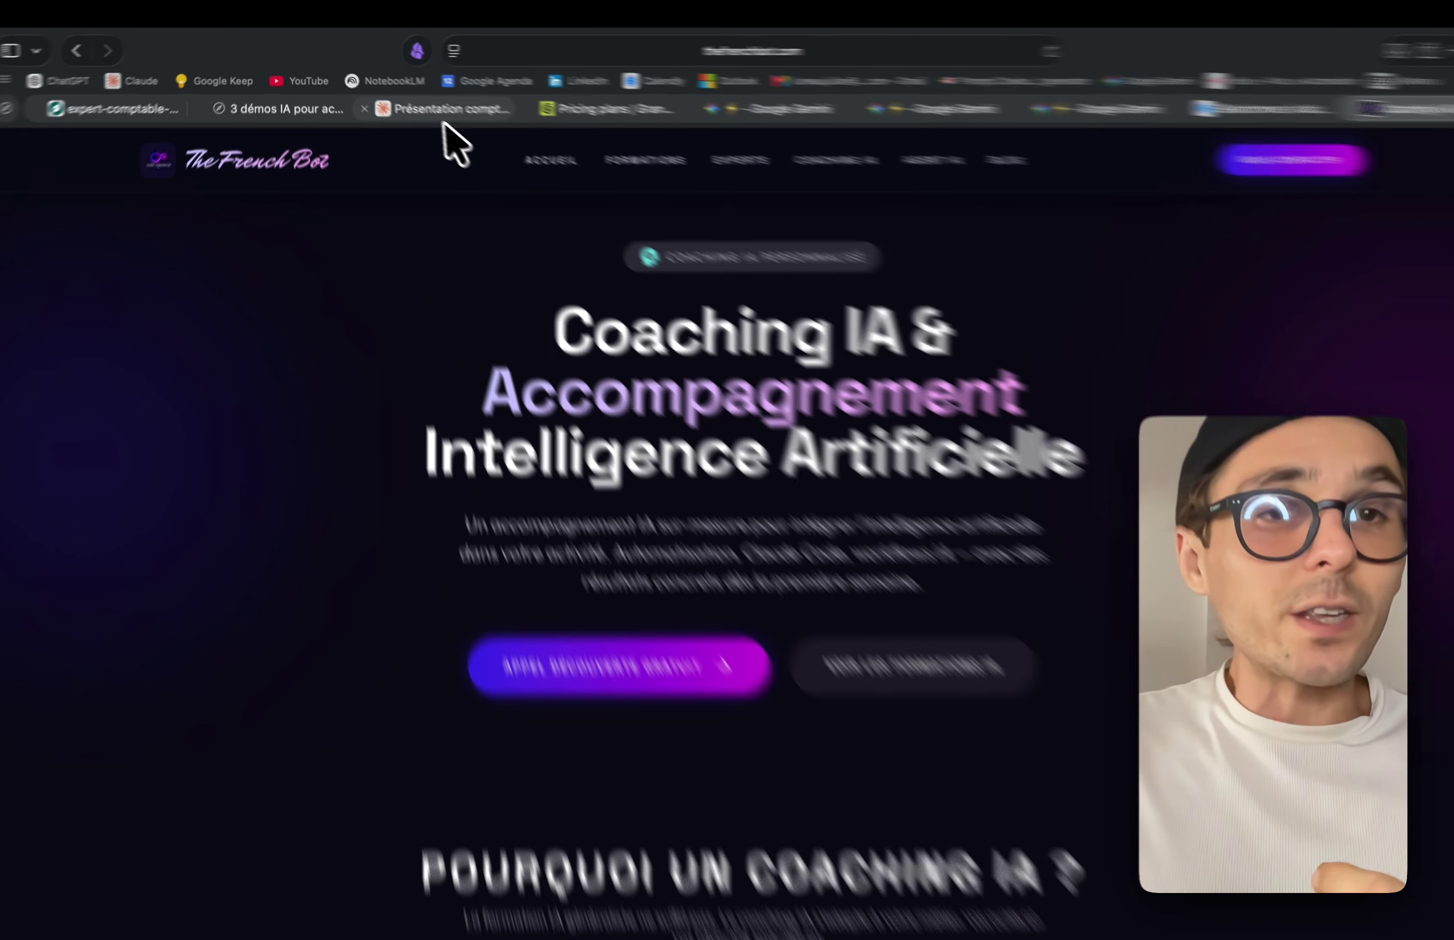
Return to Claude and review the executive presentation artifact, including key figures, EBE restatement, profitability chart, balance structure, strengths and watch points
{"action": "left_click", "coordinate": [440, 105]}
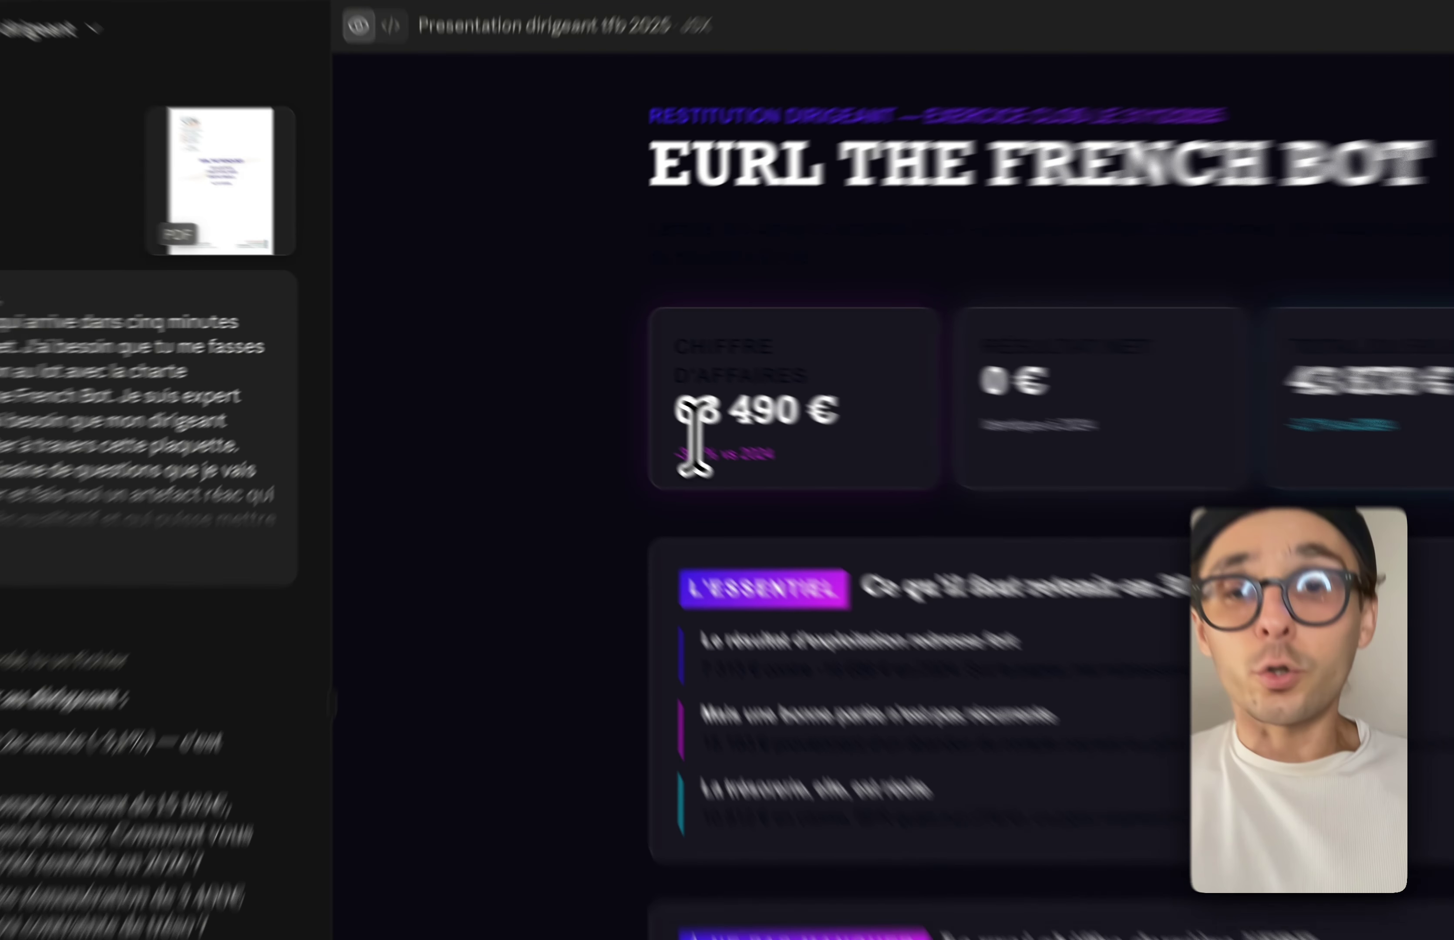
{"action": "scroll", "coordinate": [733, 458], "scroll_direction": "down", "scroll_amount": 10}
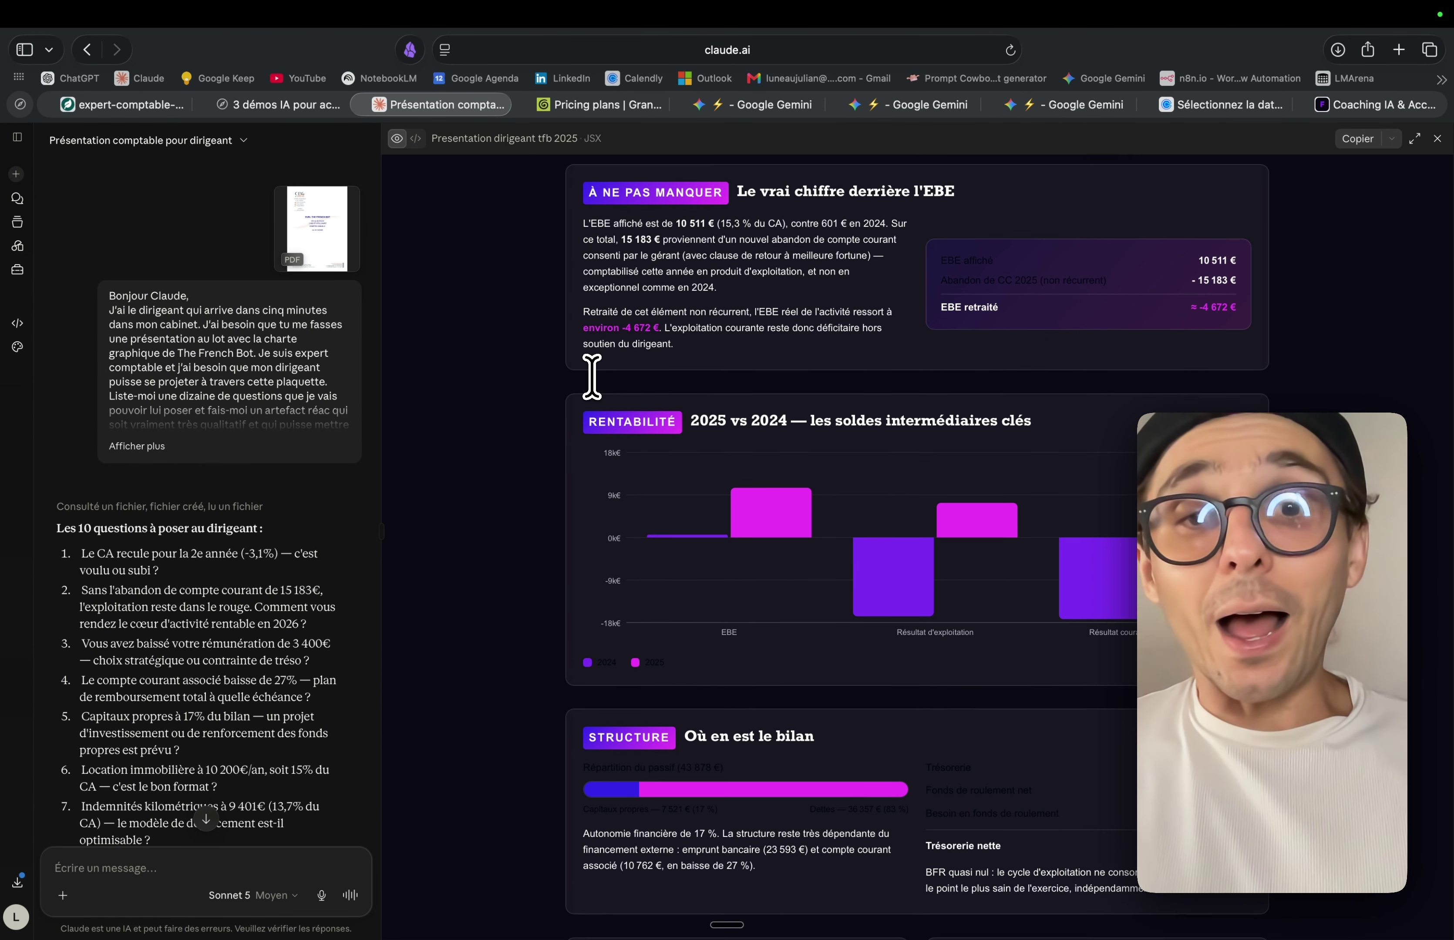
{"action": "scroll", "coordinate": [591, 377], "scroll_direction": "down", "scroll_amount": 1}
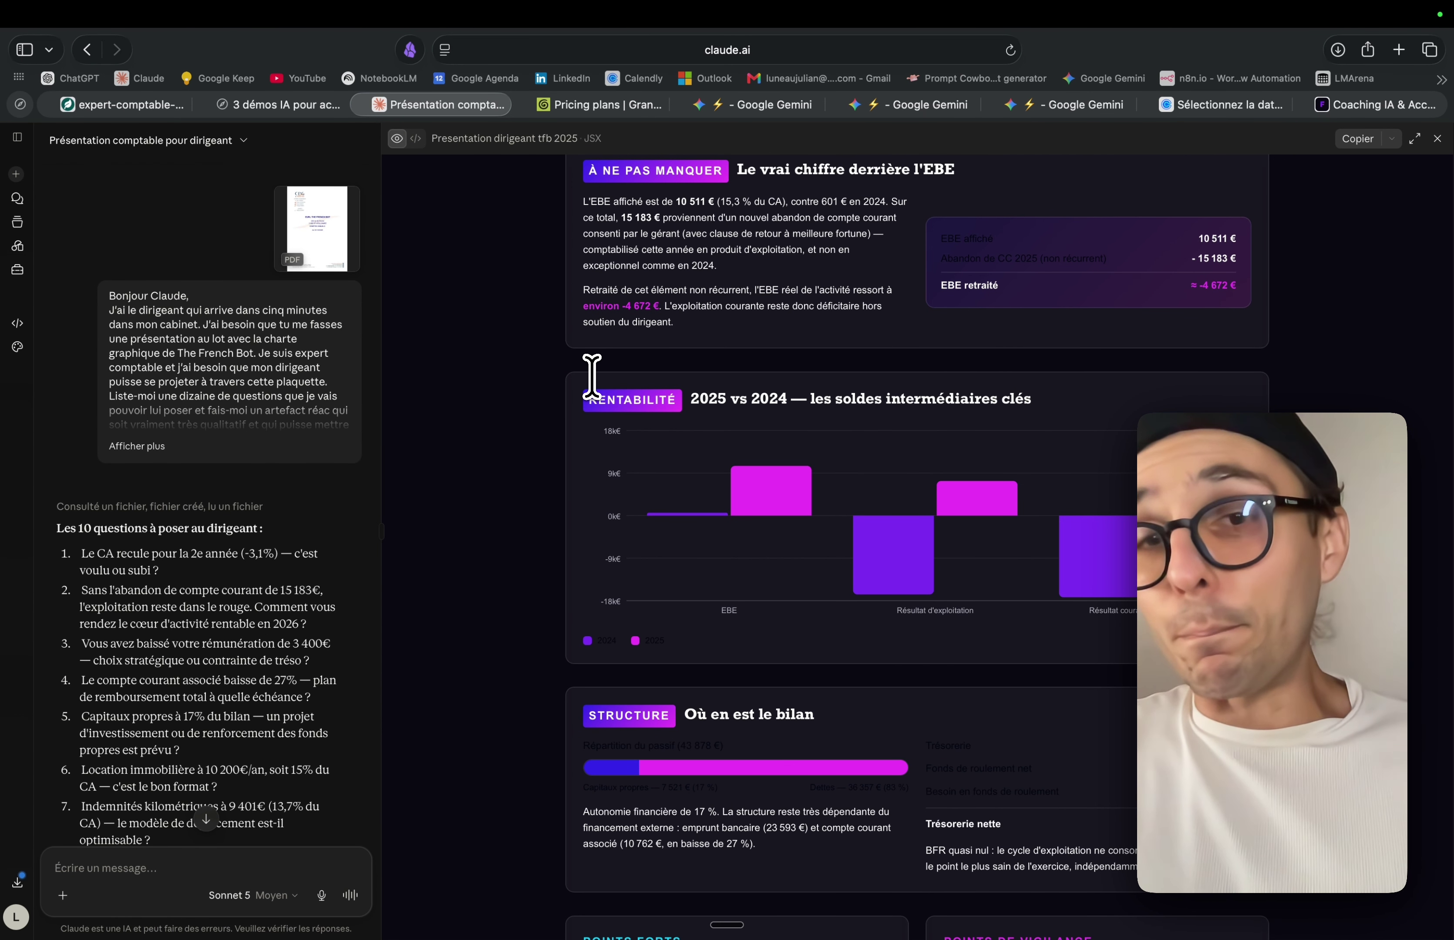
{"action": "scroll", "coordinate": [591, 376], "scroll_direction": "down", "scroll_amount": 5}
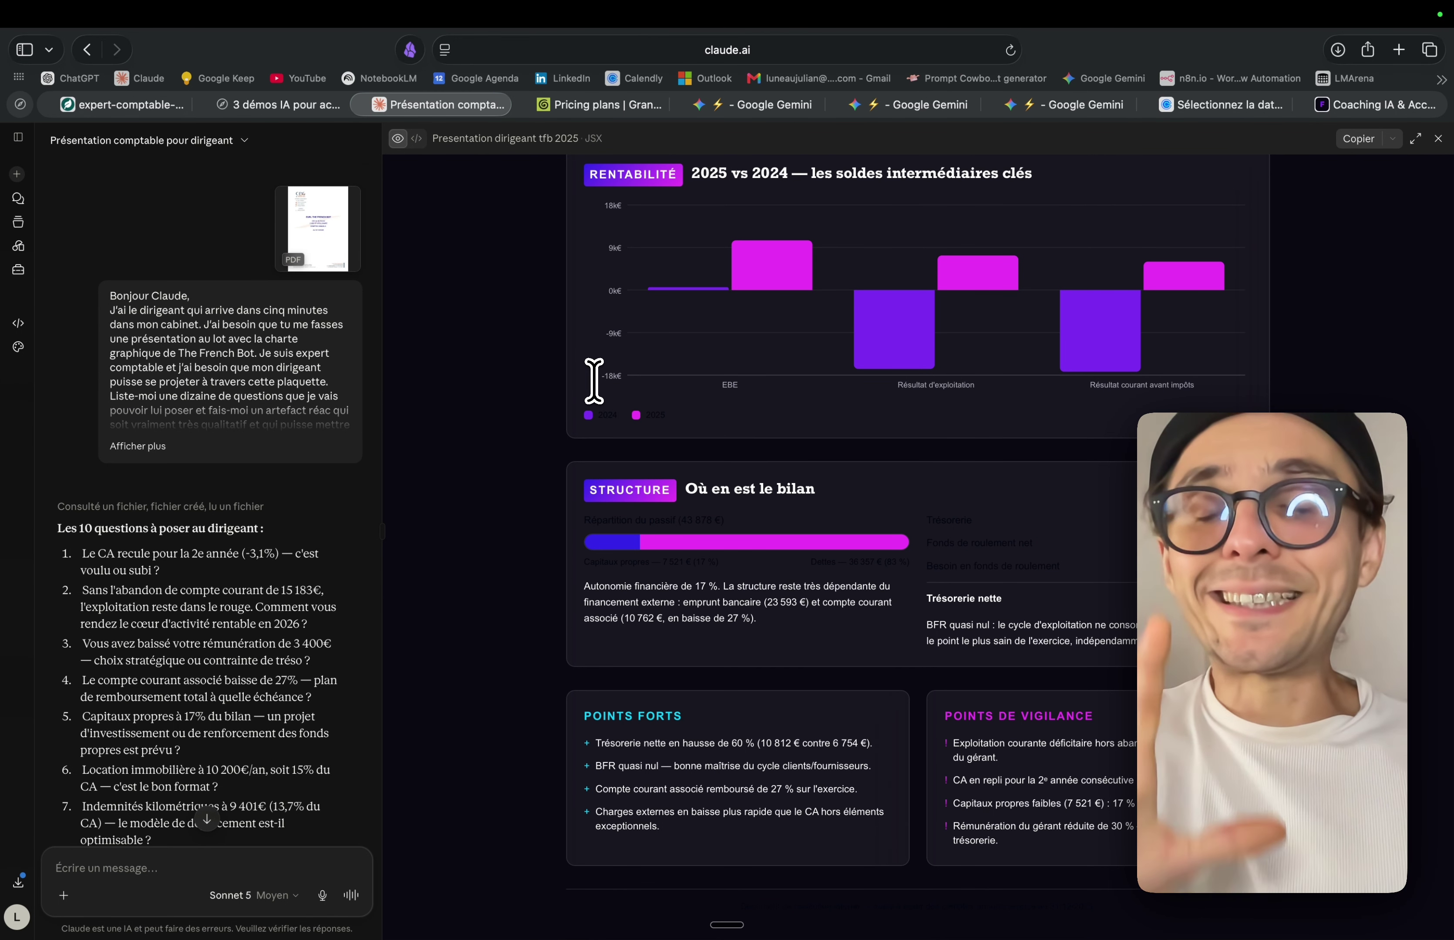
{"action": "scroll", "coordinate": [775, 523], "scroll_direction": "up", "scroll_amount": 5}
{"action": "scroll", "coordinate": [775, 522], "scroll_direction": "down", "scroll_amount": 5}
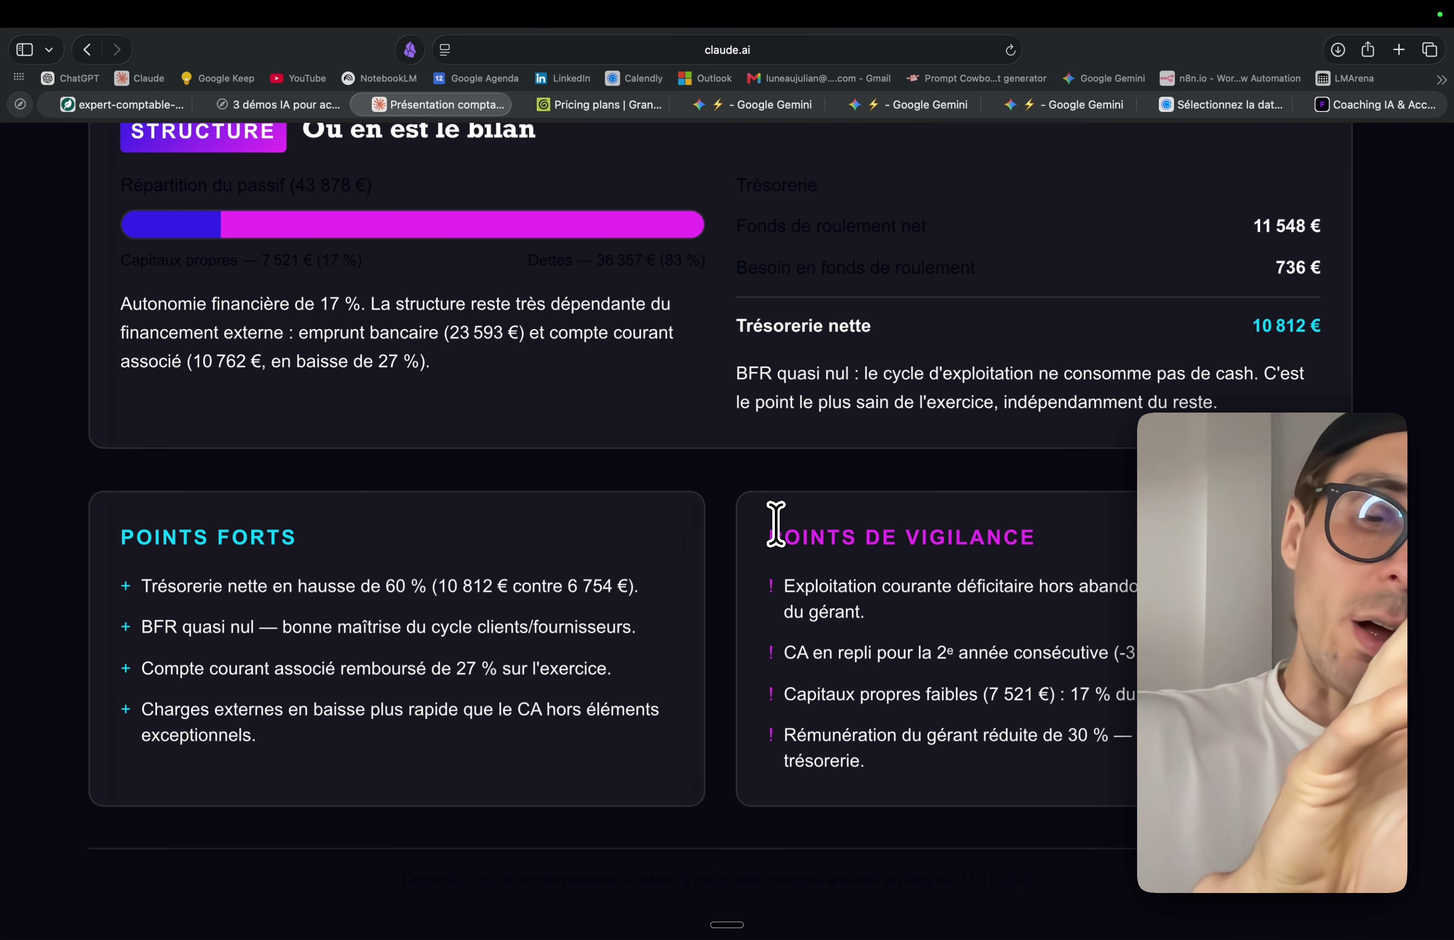
{"action": "scroll", "coordinate": [775, 524], "scroll_direction": "up", "scroll_amount": 15}
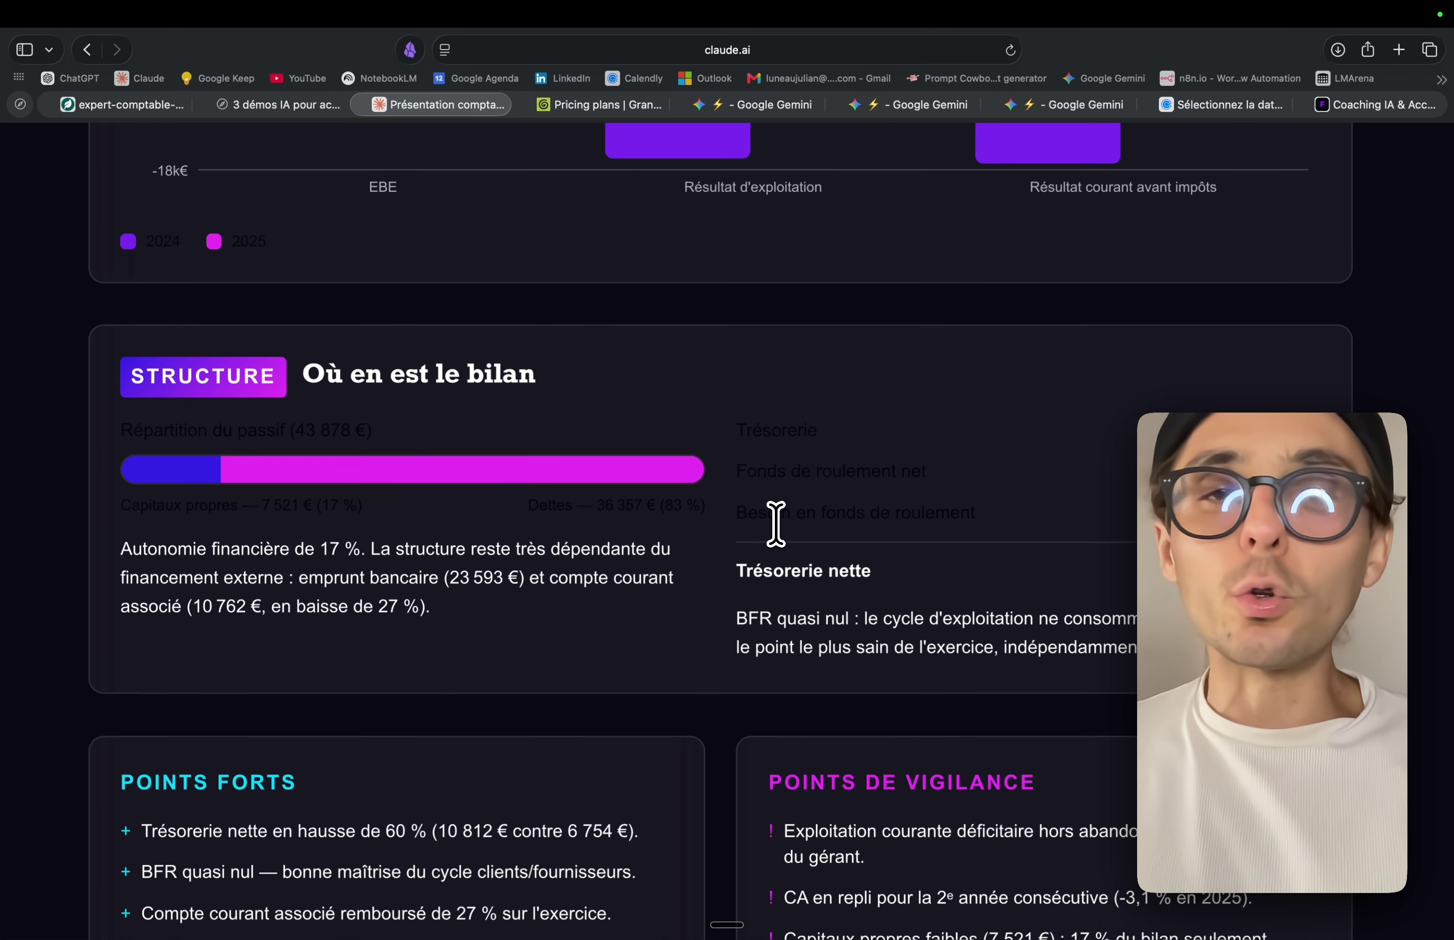
{"action": "scroll", "coordinate": [775, 524], "scroll_direction": "up", "scroll_amount": 5}
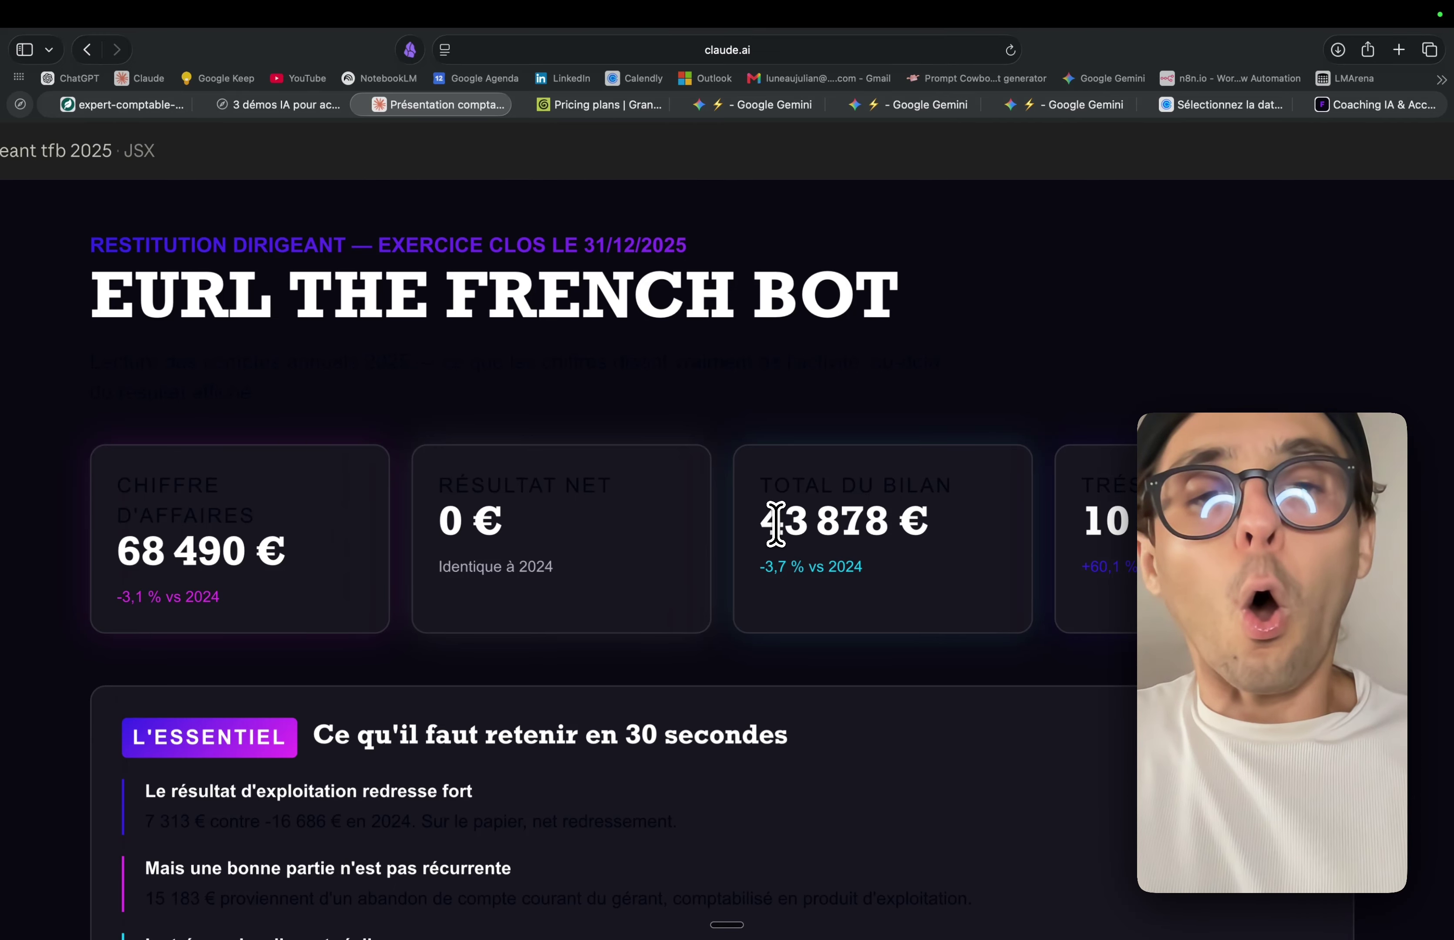
{"action": "scroll", "coordinate": [775, 523], "scroll_direction": "down", "scroll_amount": 1}
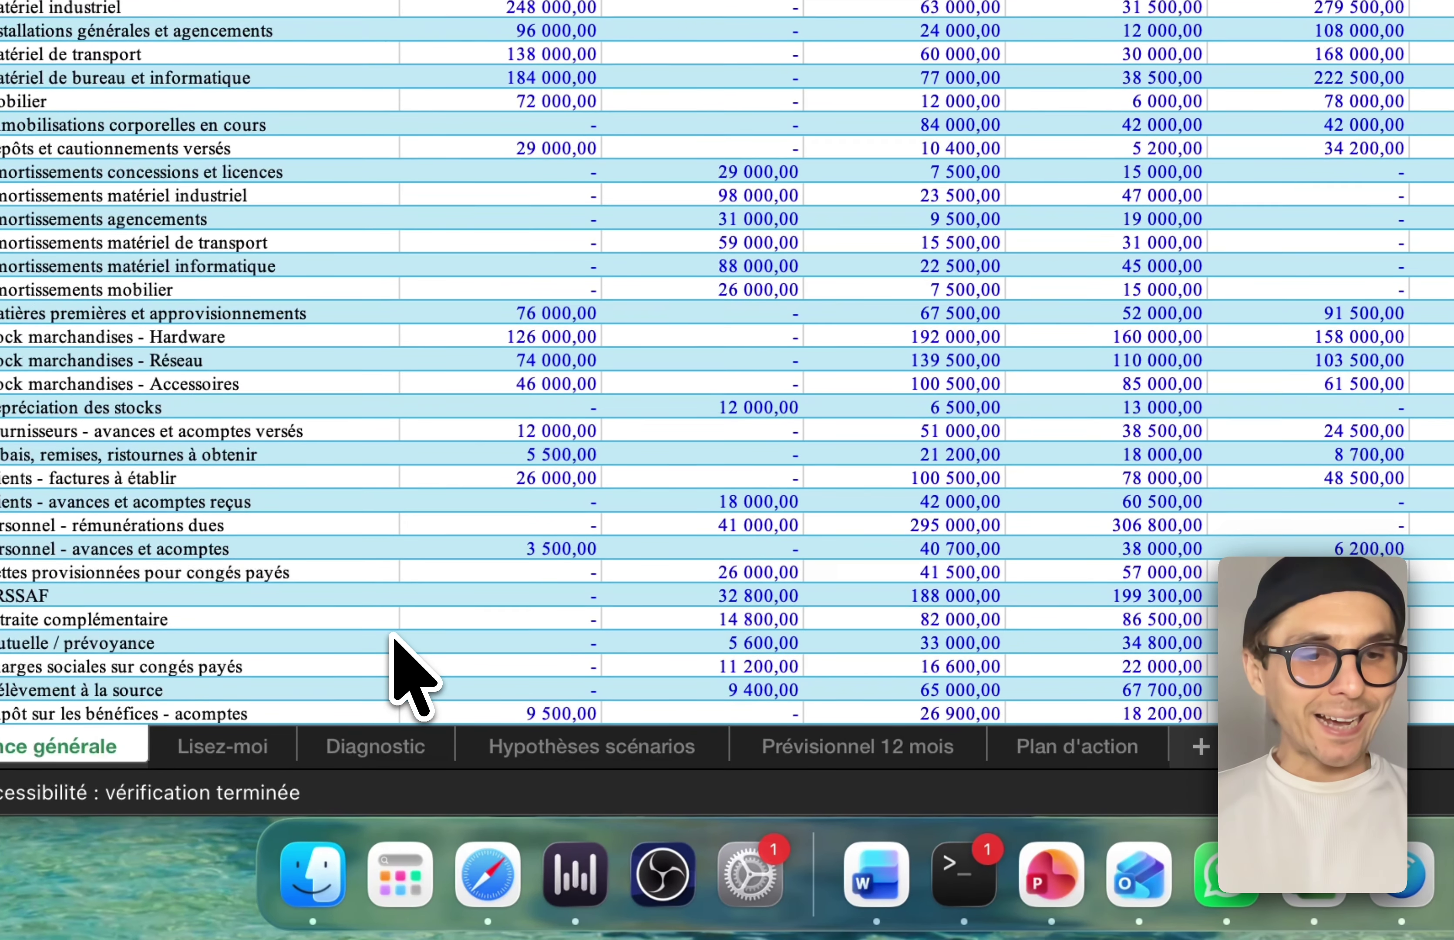
Look through the workbook's generated sheets: Diagnostic, Hypothèses scénarios, Prévisionnel 12 mois and Plan d'action
{"action": "left_click", "coordinate": [378, 752]}
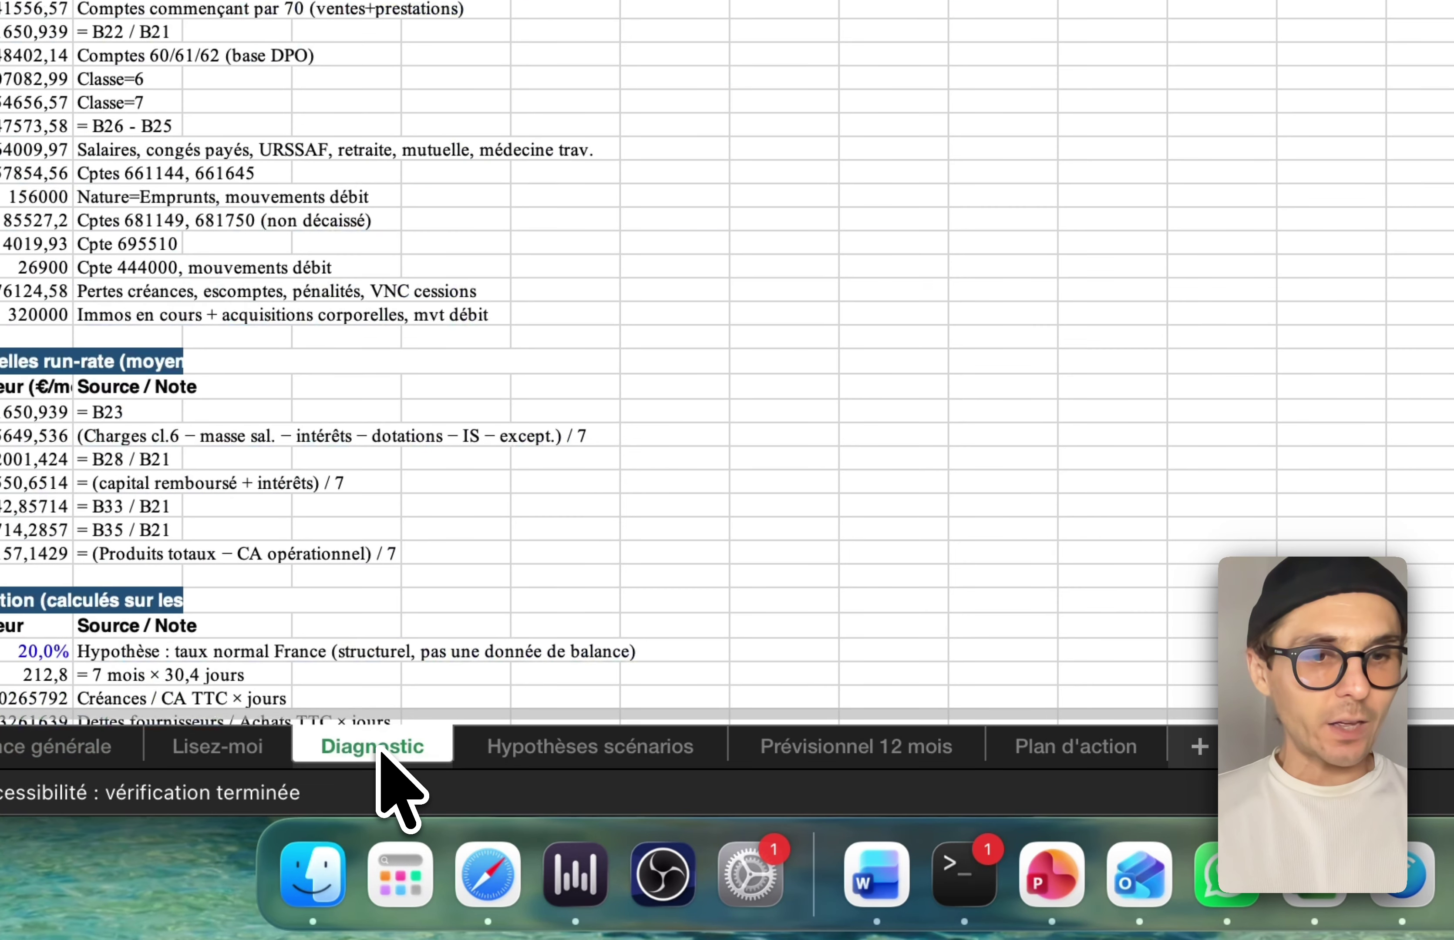
{"action": "left_click", "coordinate": [550, 755]}
{"action": "left_click", "coordinate": [842, 752]}
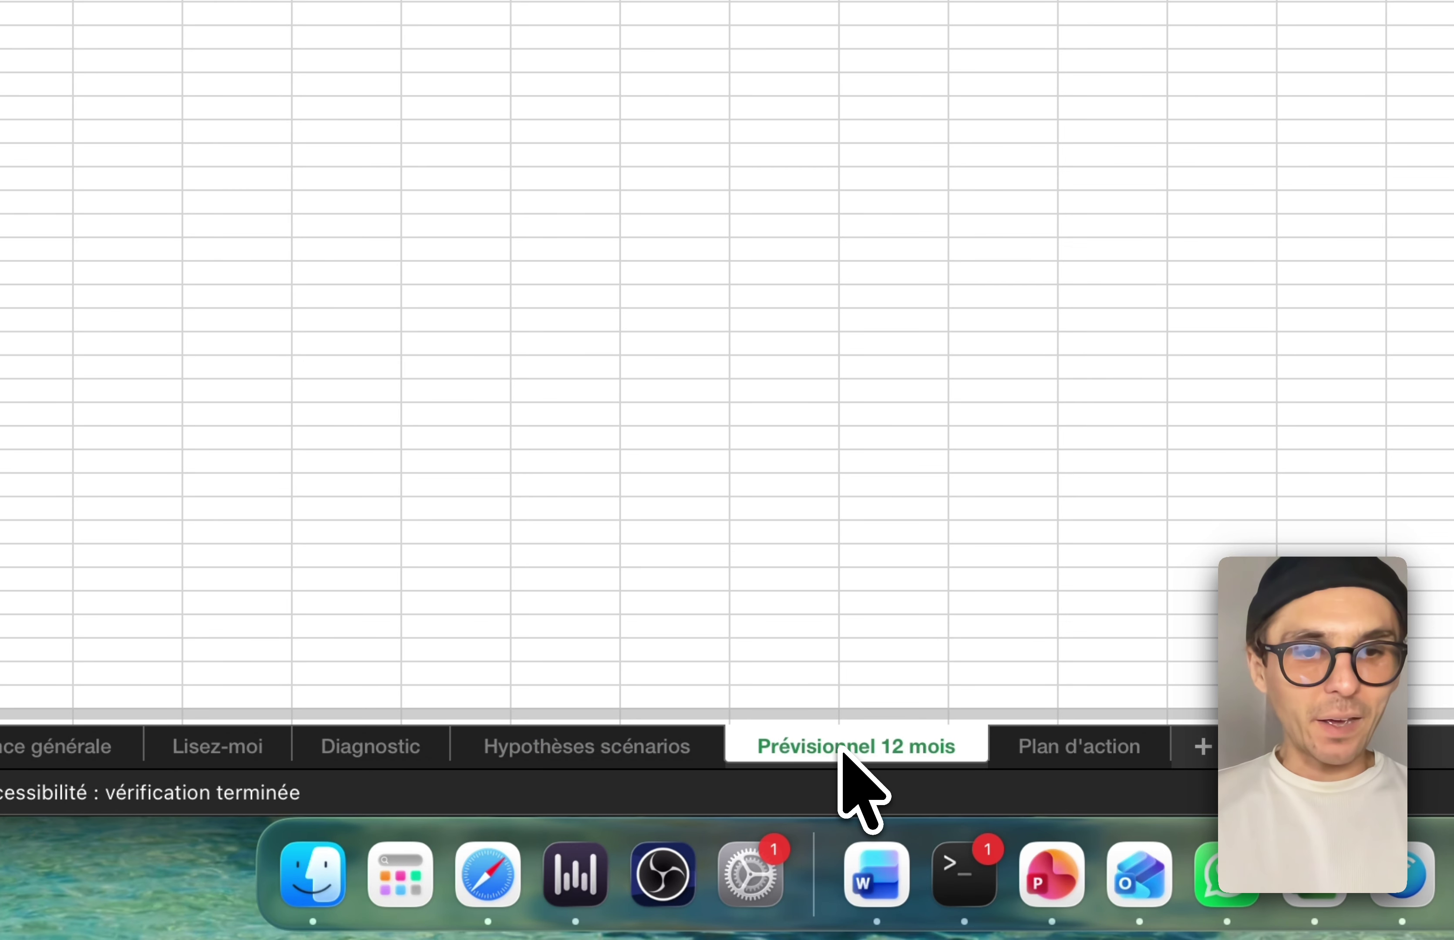
{"action": "left_click", "coordinate": [1078, 754]}
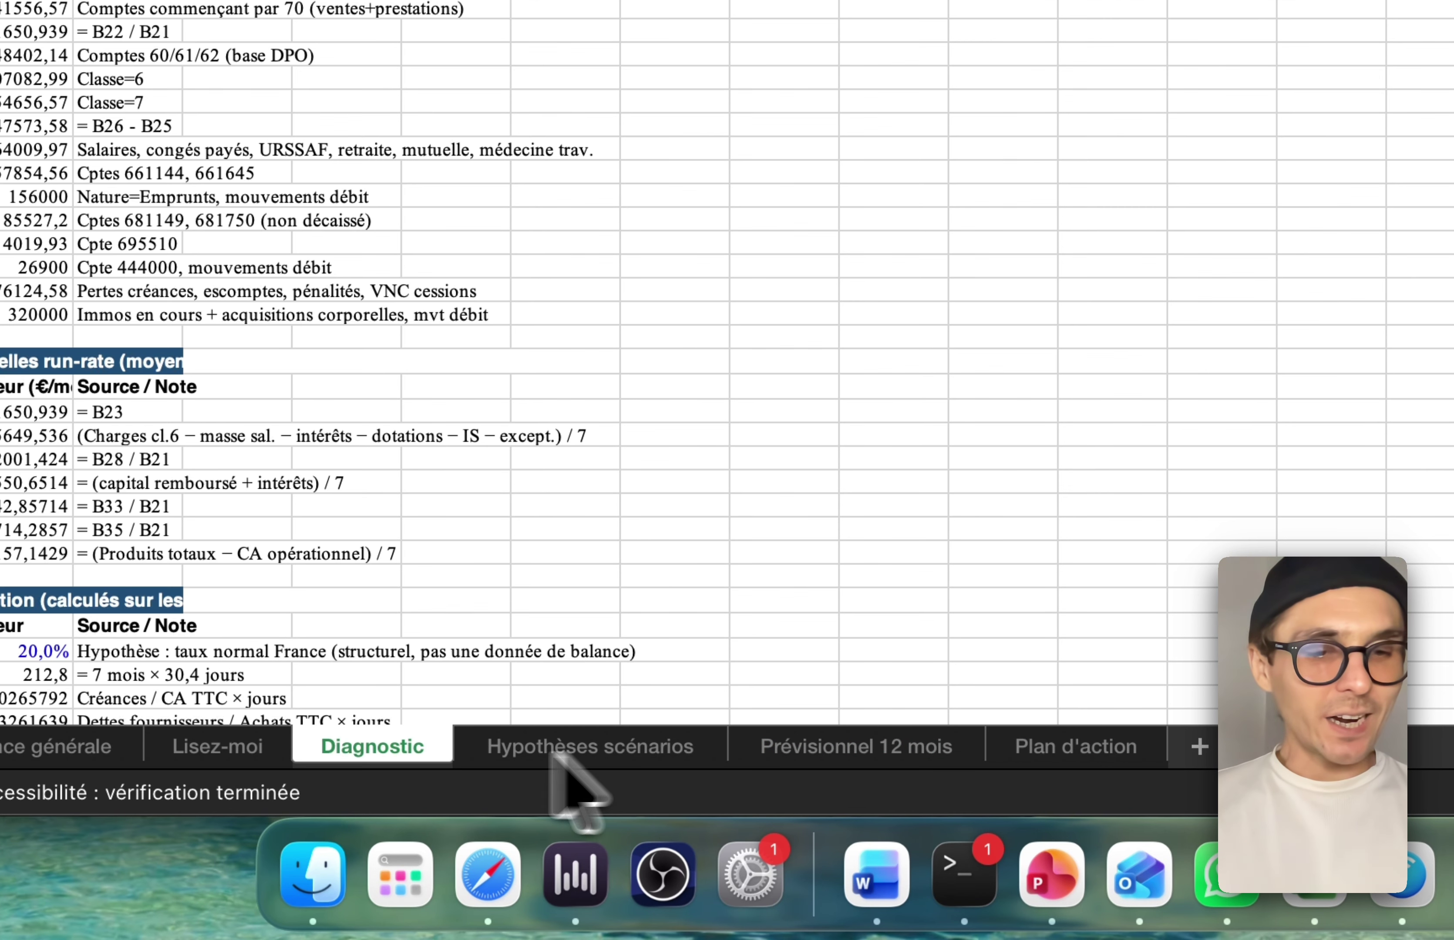
{"action": "left_click", "coordinate": [607, 754]}
{"action": "left_click", "coordinate": [831, 746]}
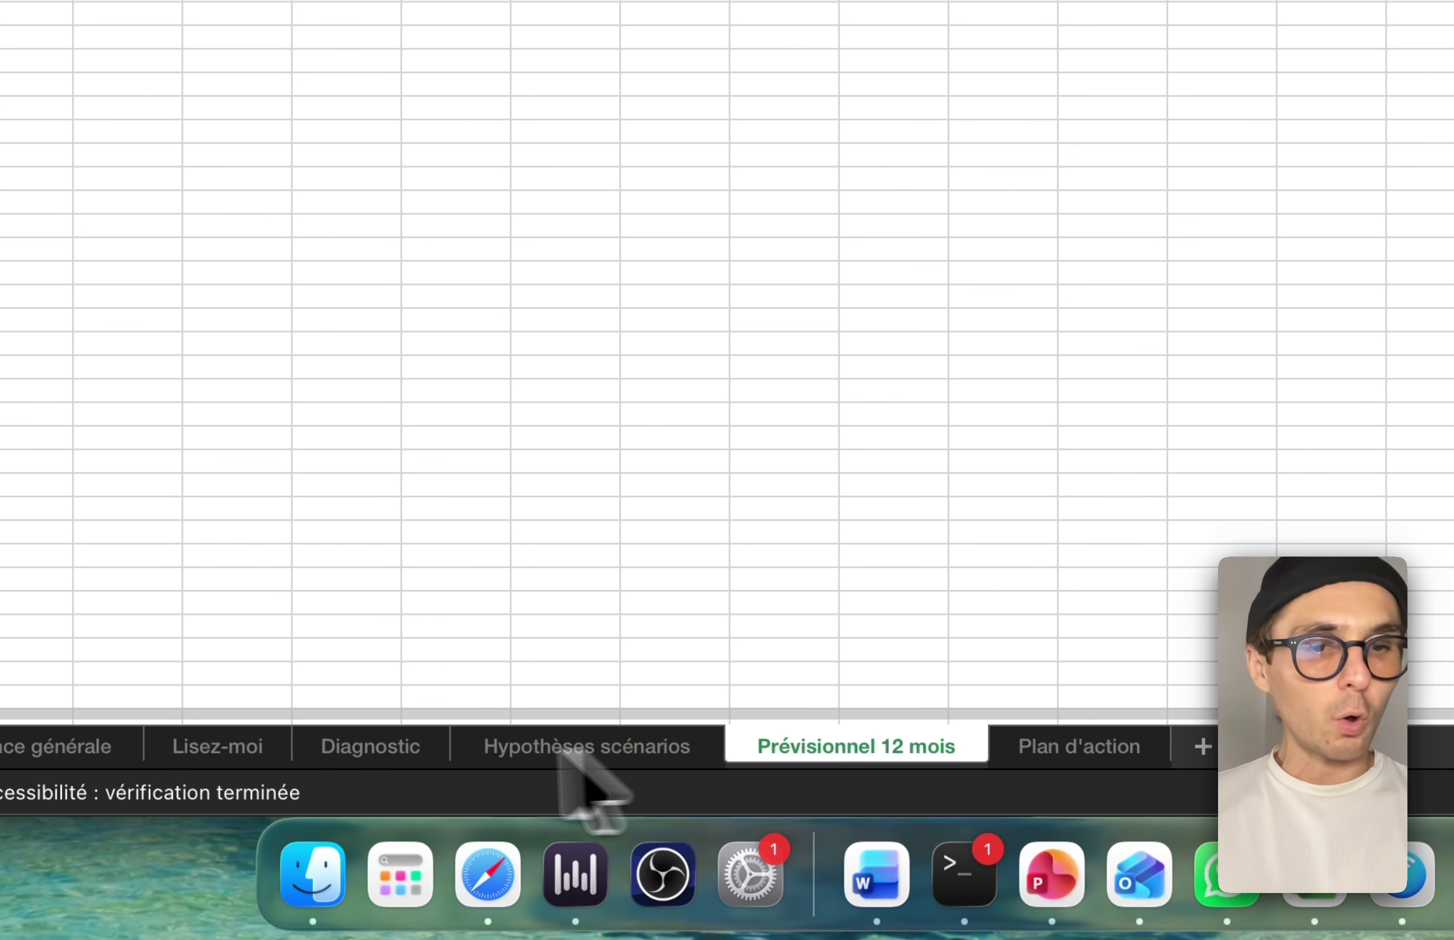
{"action": "left_click", "coordinate": [403, 752]}
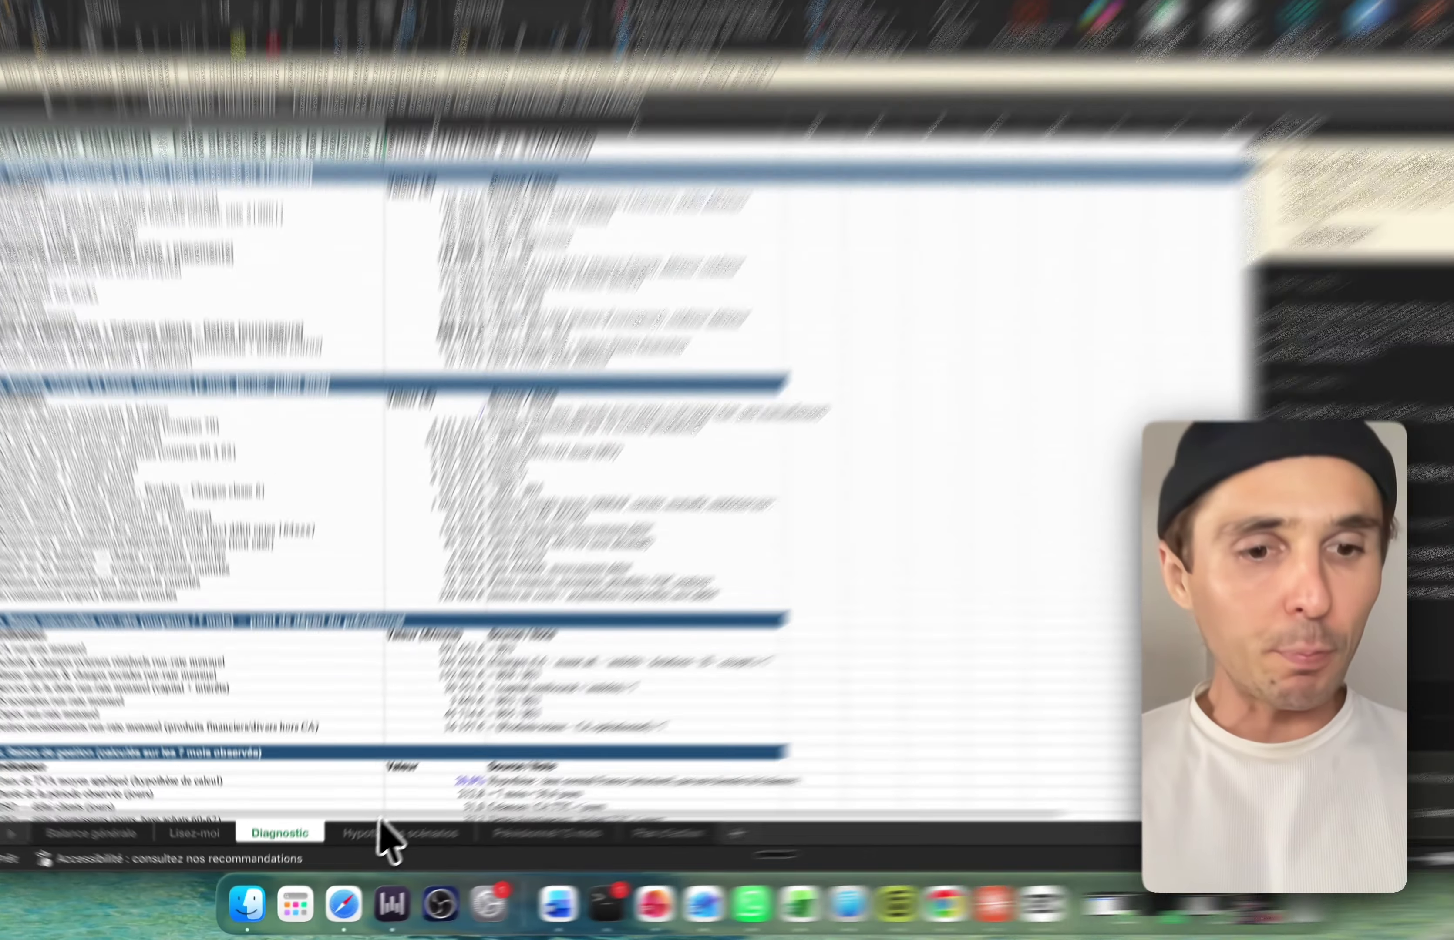
{"action": "left_click", "coordinate": [385, 832]}
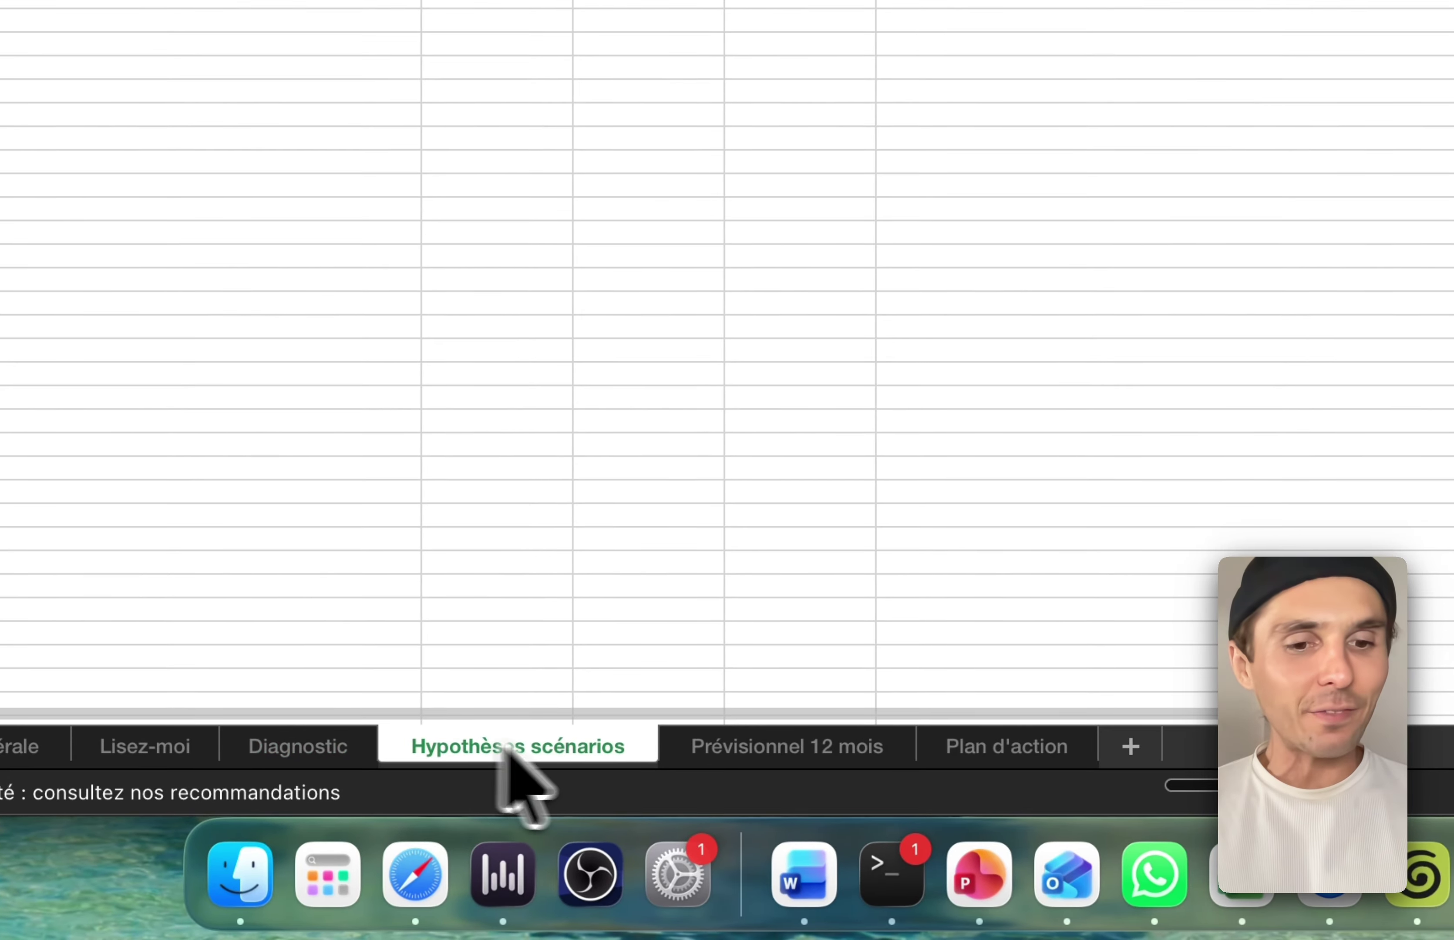
Review the Prévisionnel 12 mois sheet down to its last rows, and check the Plan d'action sheet and Claude's task list
{"action": "left_click", "coordinate": [759, 746]}
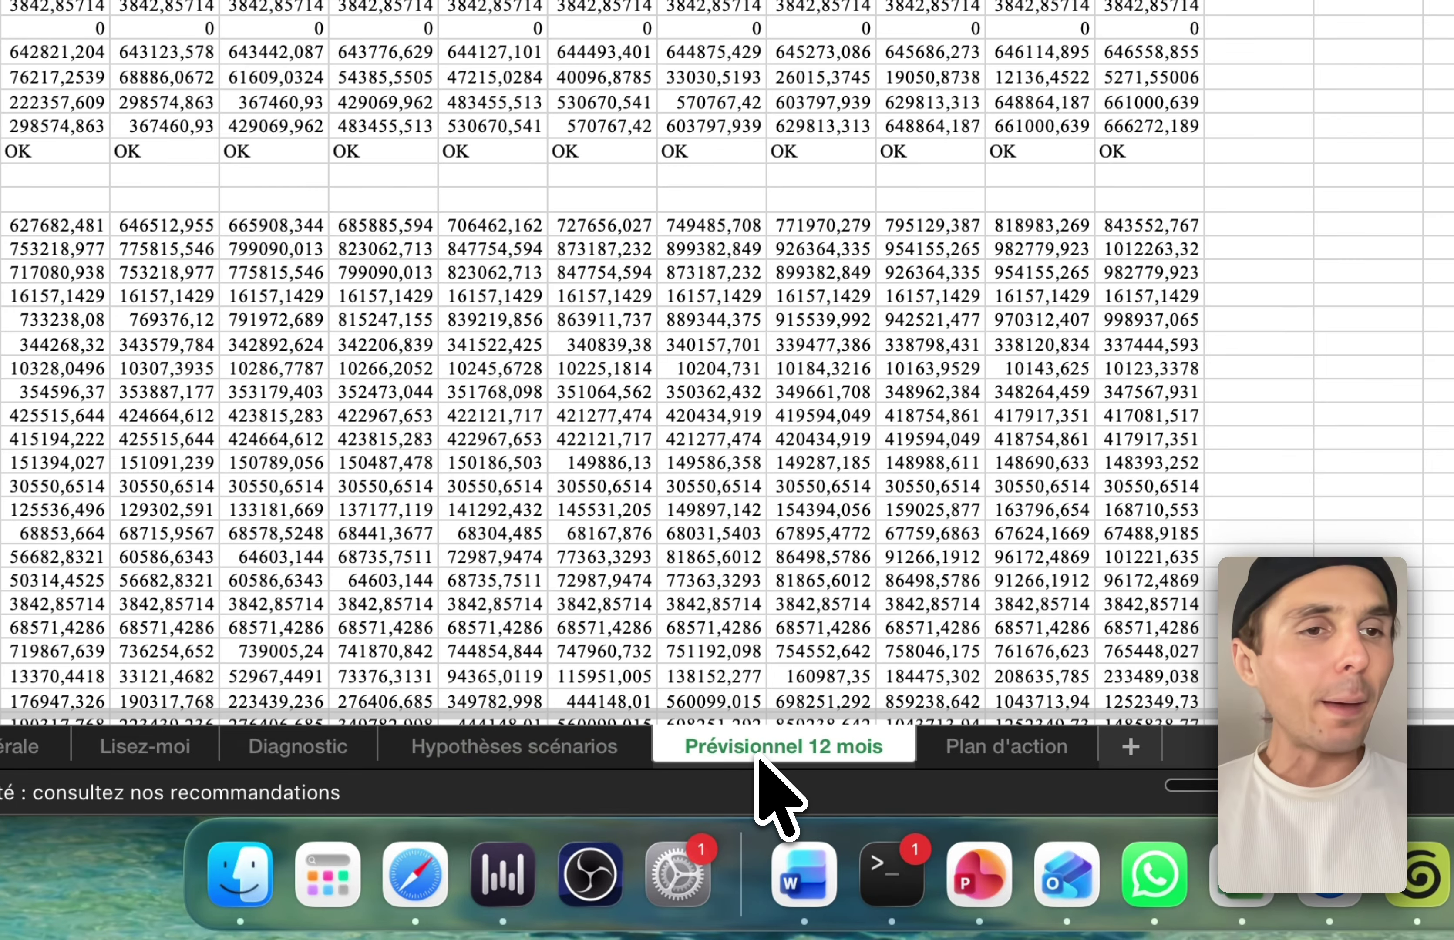
{"action": "scroll", "coordinate": [510, 579], "scroll_direction": "down", "scroll_amount": 8}
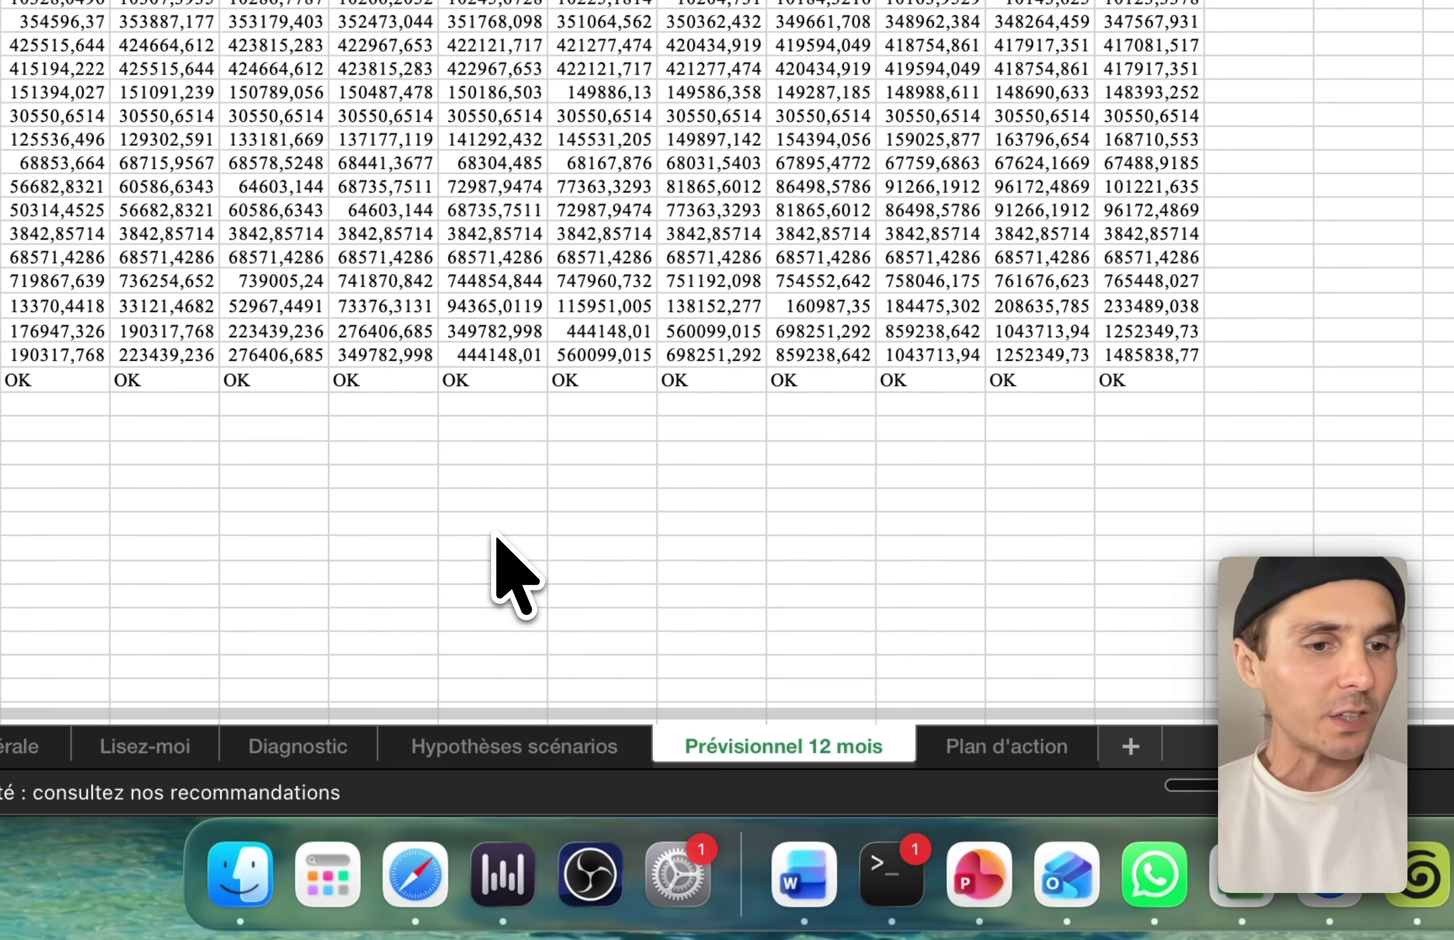
{"action": "scroll", "coordinate": [496, 538], "scroll_direction": "down", "scroll_amount": 4}
{"action": "left_click", "coordinate": [976, 746]}
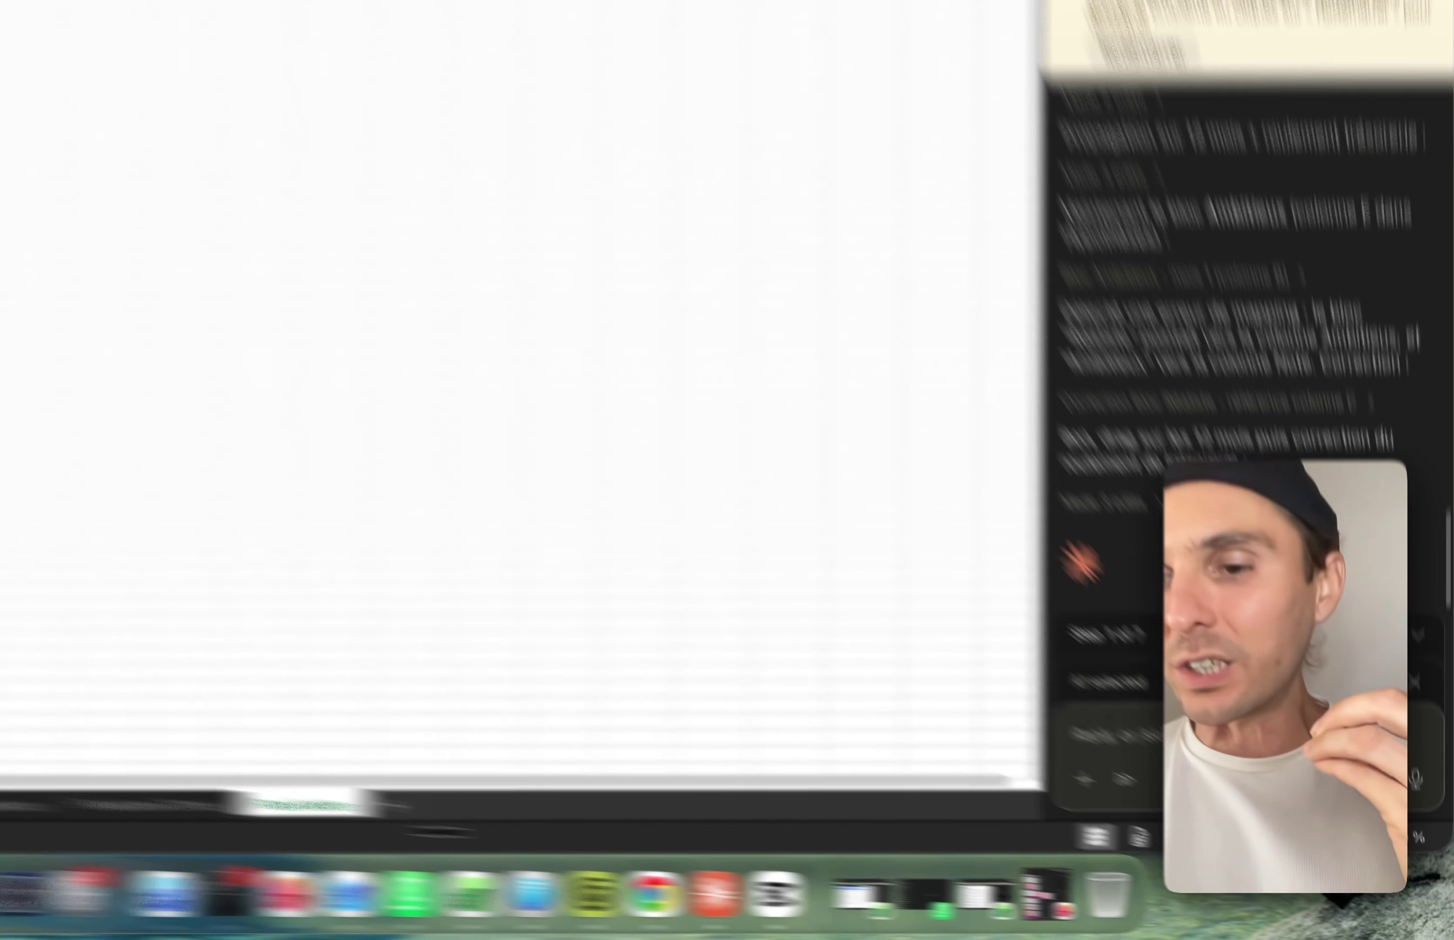
{"action": "left_click", "coordinate": [1375, 720]}
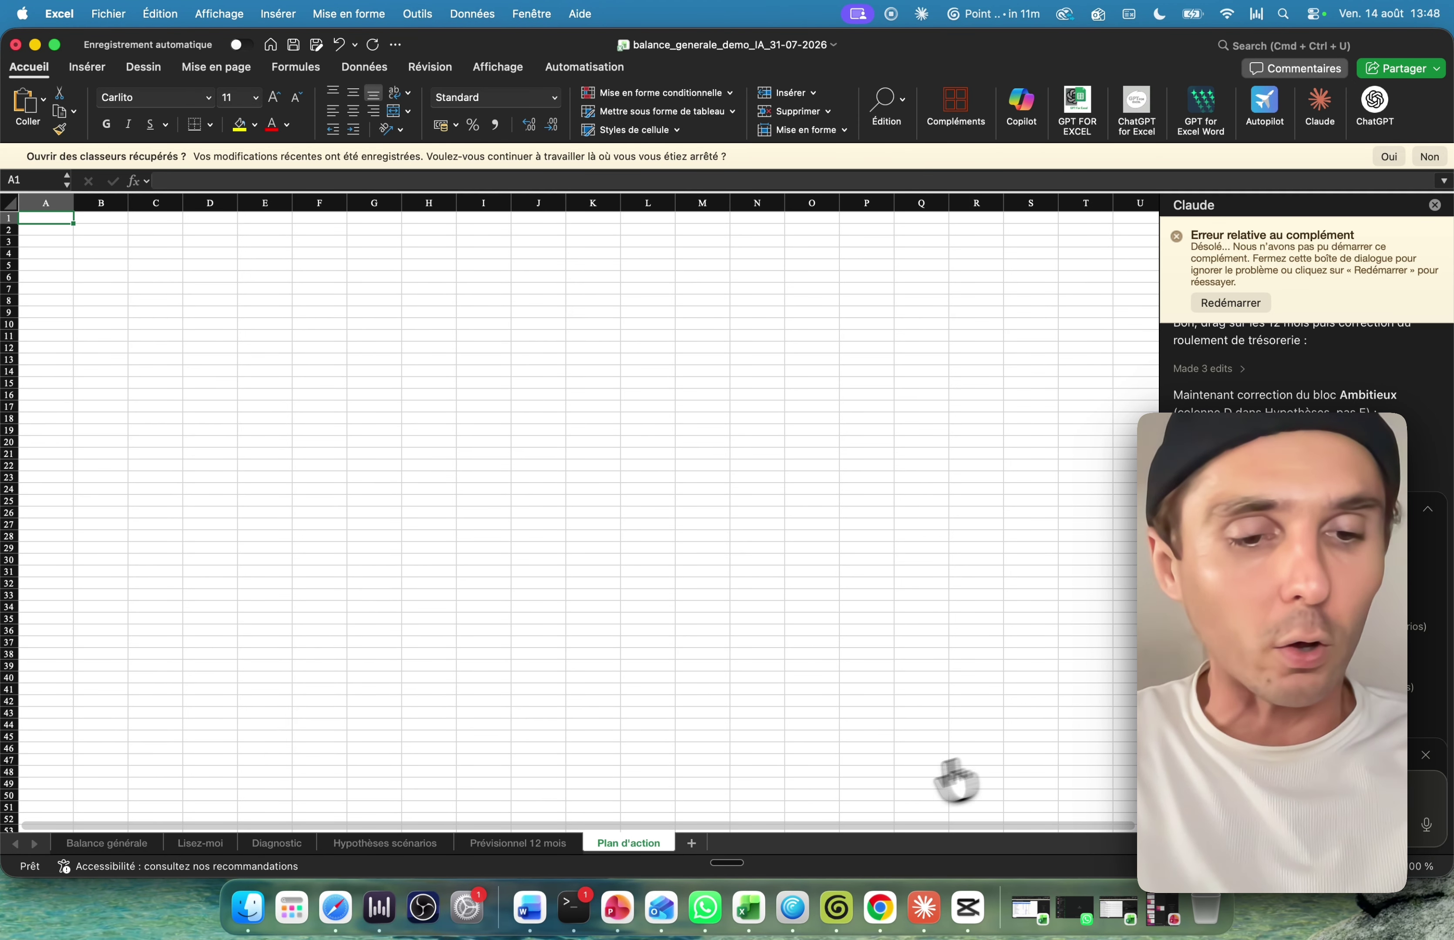
Switch to Safari and view the Gemini images for team training and company audits, plus the Calendly appointment booking page
{"action": "left_click", "coordinate": [336, 908]}
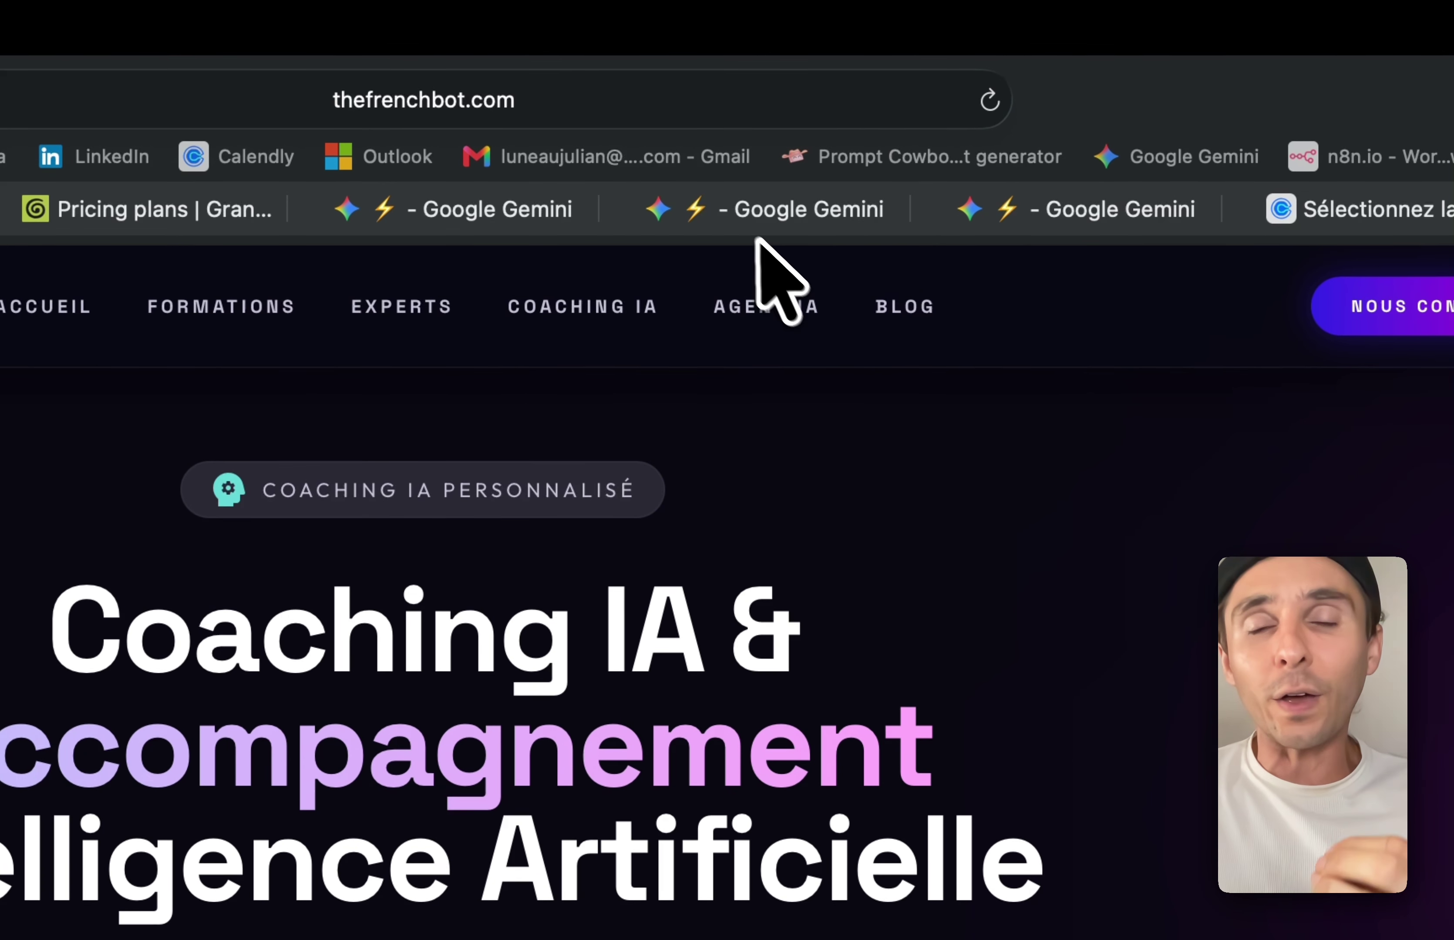
{"action": "left_click", "coordinate": [745, 226]}
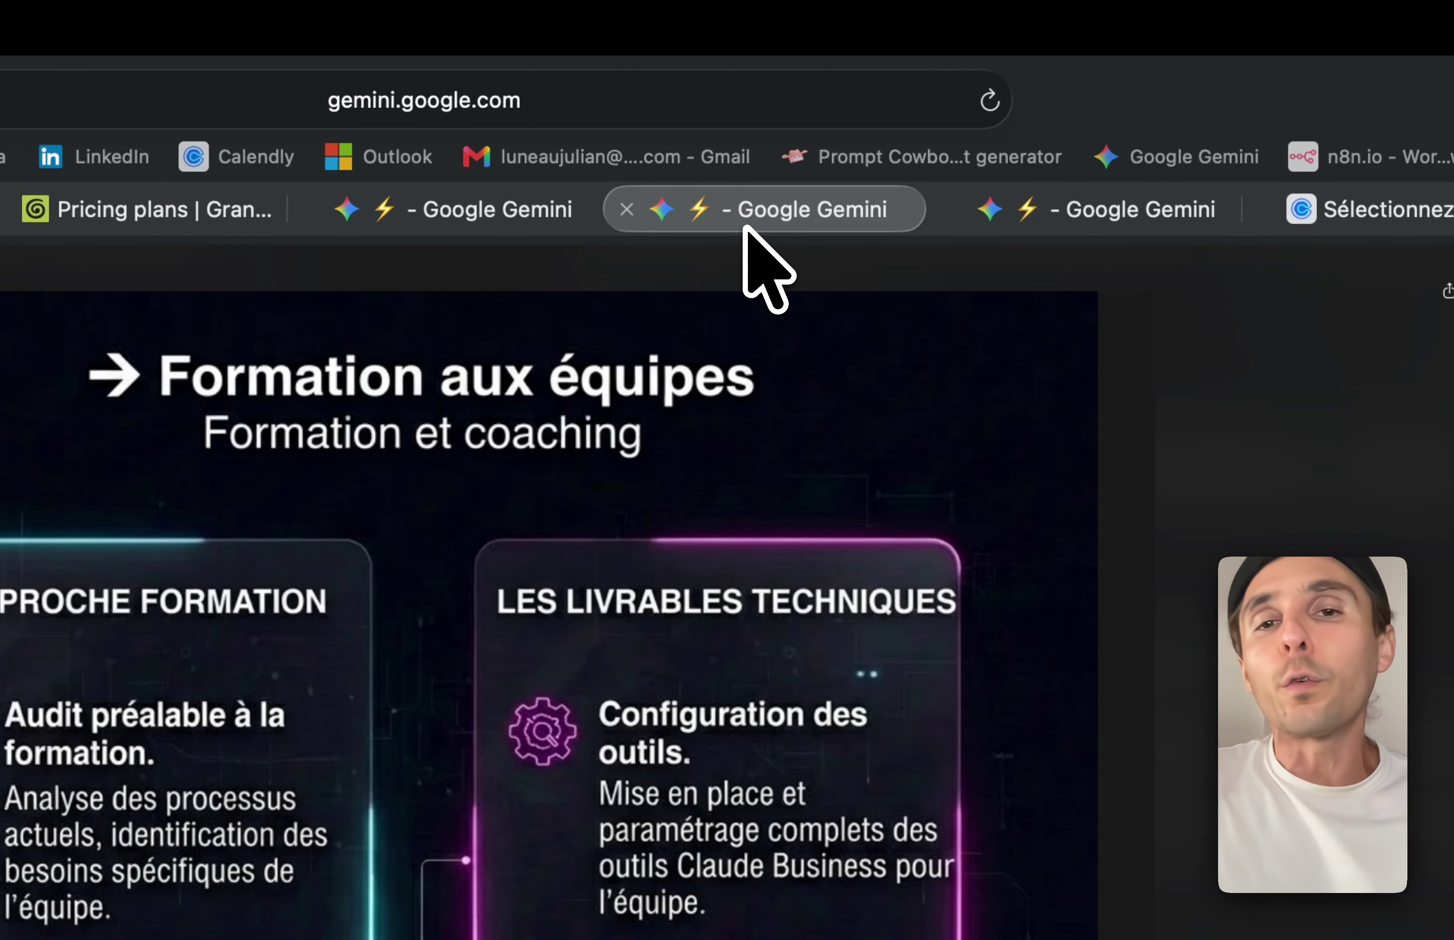
{"action": "left_click", "coordinate": [515, 219]}
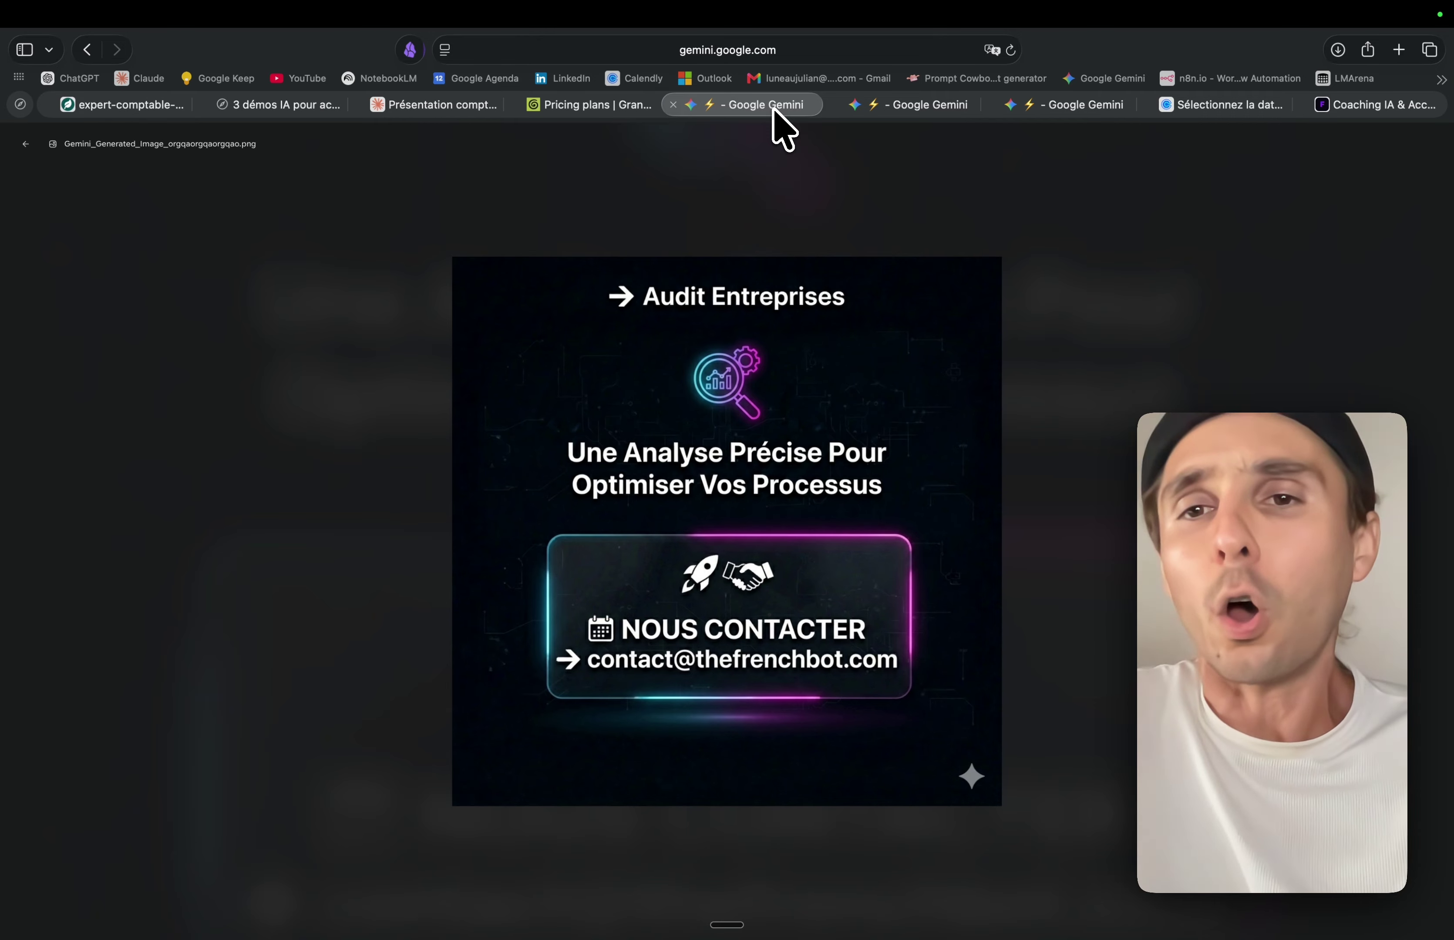
{"action": "left_click", "coordinate": [1199, 104]}
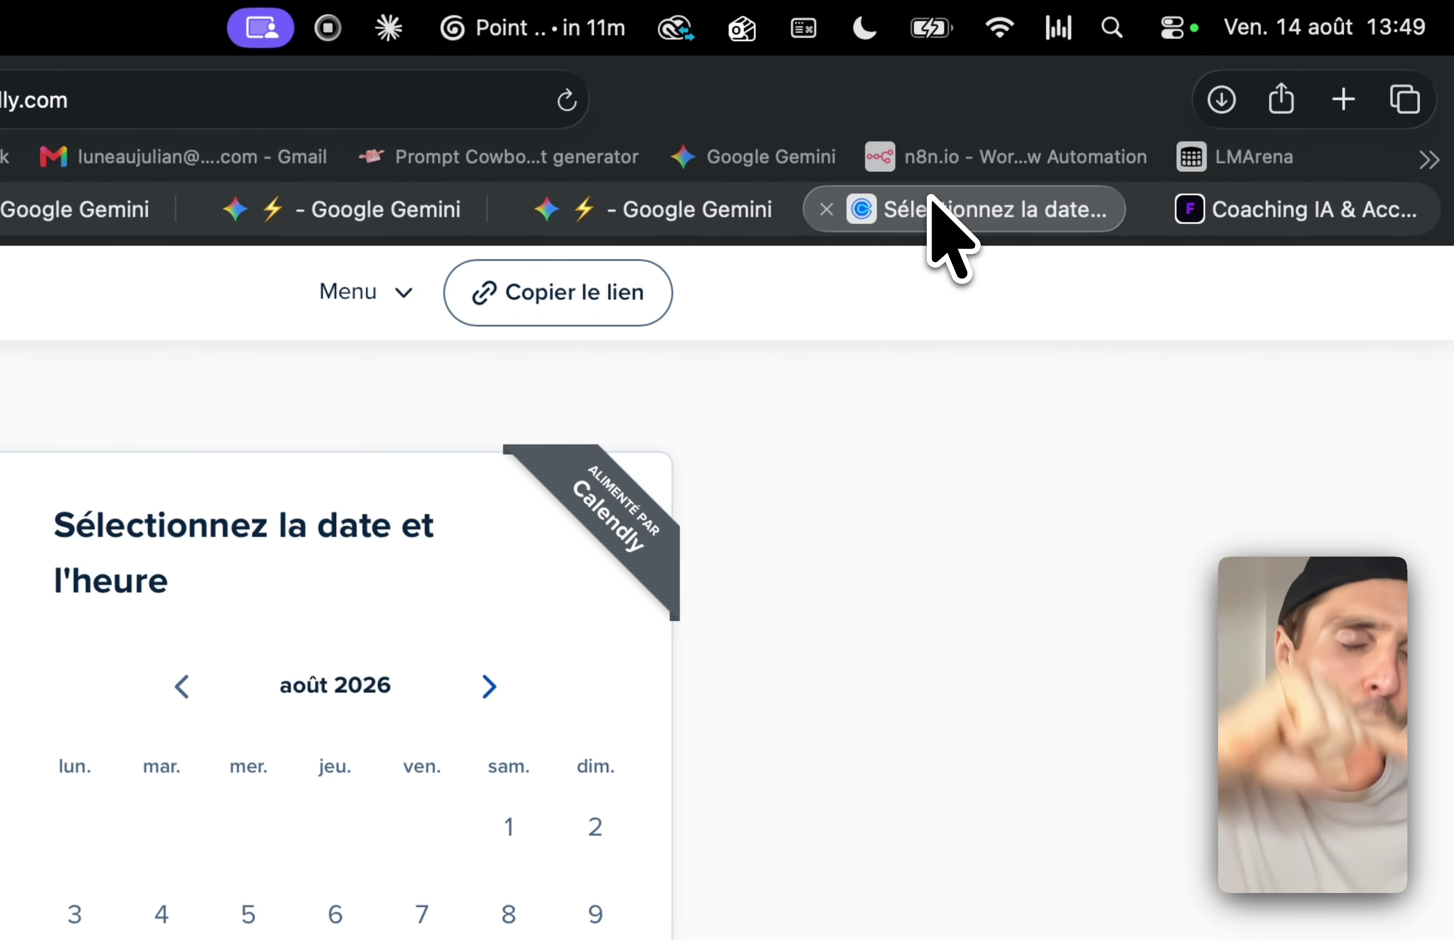